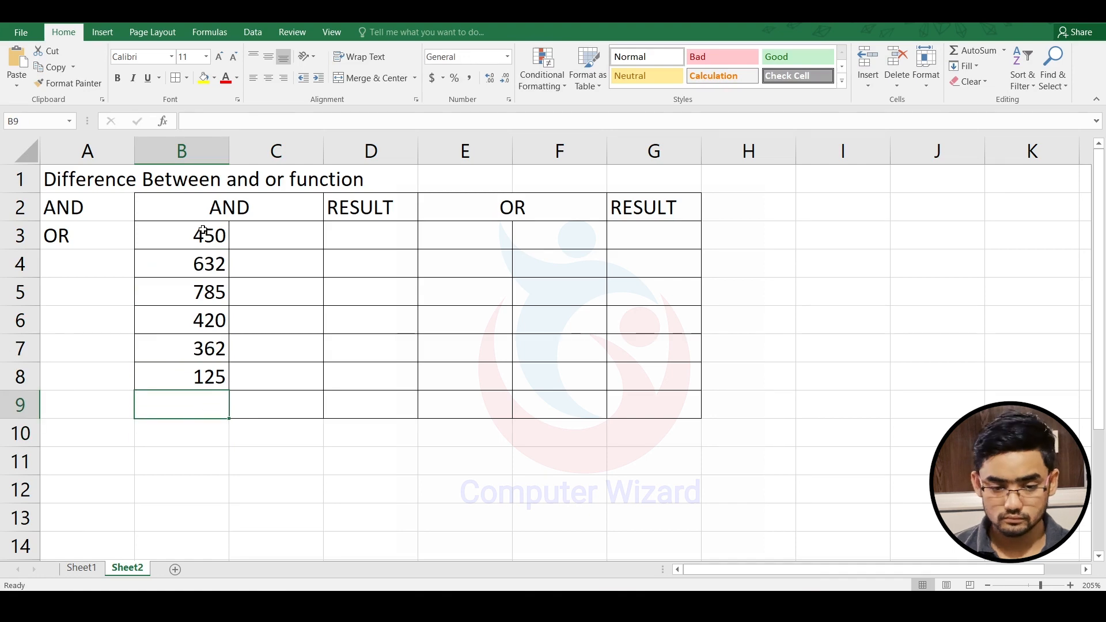
- Fill cells C3:C8 with random numbers using =RANDBETWEEN(452,966)
{"action": "key", "text": "Right"}
{"action": "key", "text": "Up"}
{"action": "key", "text": "Up"}
{"action": "key", "text": "Up"}
{"action": "key", "text": "Up"}
{"action": "key", "text": "Up"}
{"action": "key", "text": "Up"}
{"action": "key", "text": "Up"}
{"action": "key", "text": "Down"}
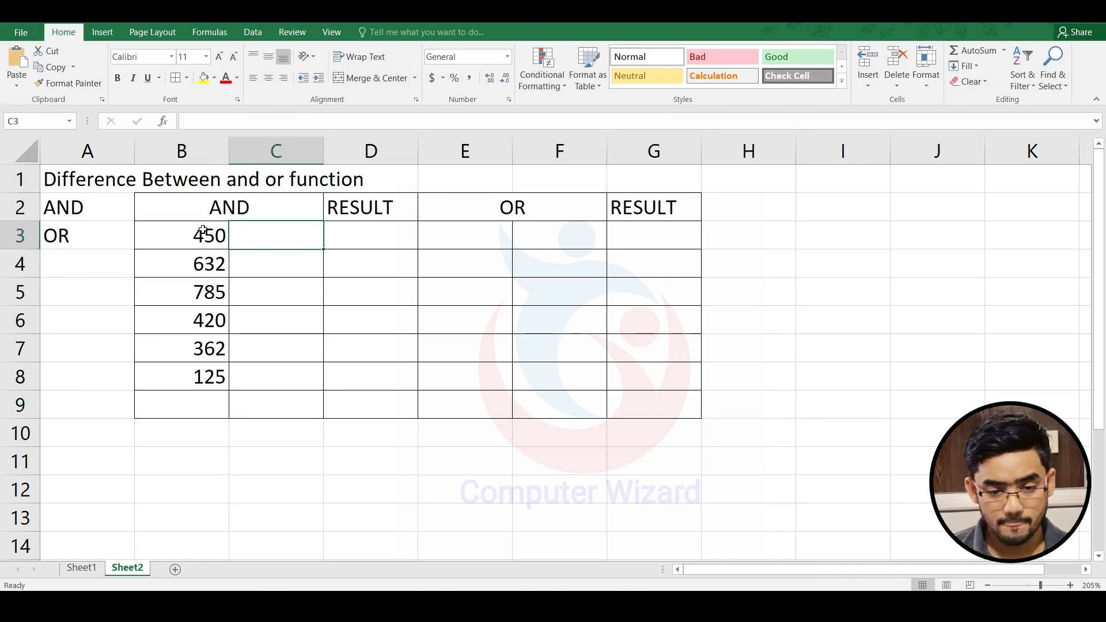
{"action": "key", "text": "shift+Down"}
{"action": "key", "text": "shift+Down"}
{"action": "key", "text": "shift+Down"}
{"action": "key", "text": "shift+Down"}
{"action": "key", "text": "shift+Down"}
{"action": "type", "text": "=RAND"}
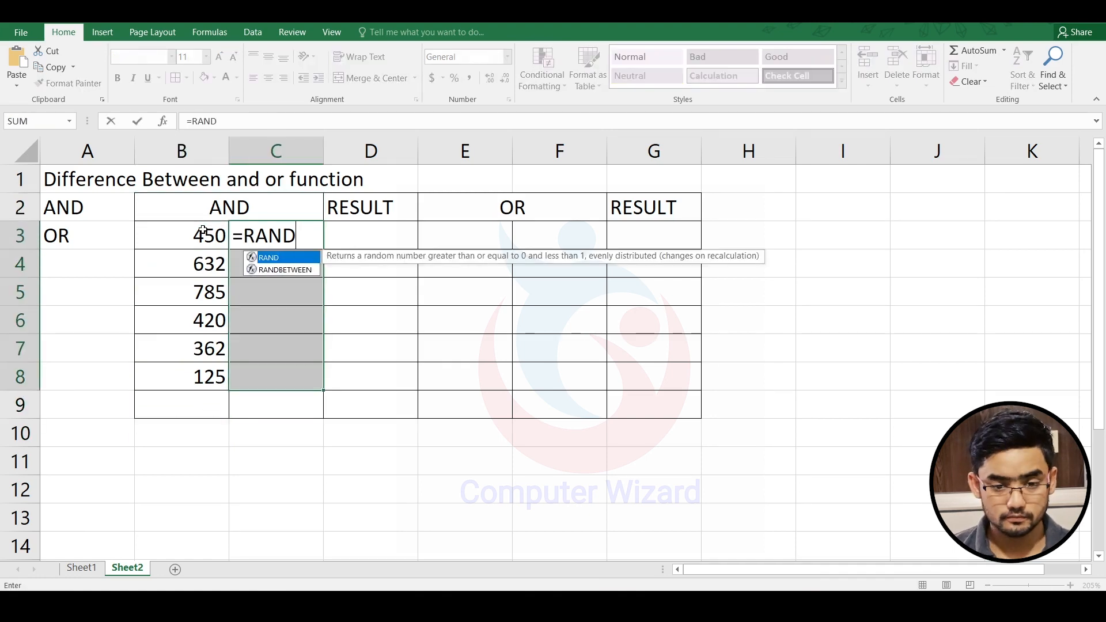
{"action": "type", "text": "BETWEEN(452,966)"}
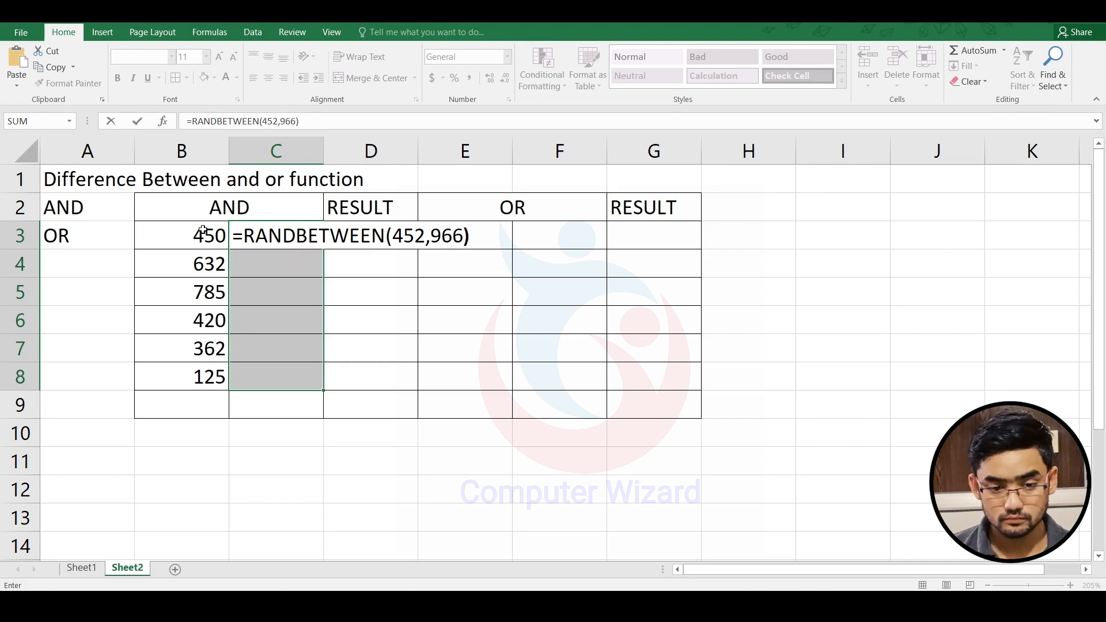
{"action": "key", "text": "ctrl+Return"}
- Convert the random number formulas in C3:C8 to fixed values with Paste Special Values
{"action": "key", "text": "ctrl+c"}
{"action": "key", "text": "ctrl+alt+v"}
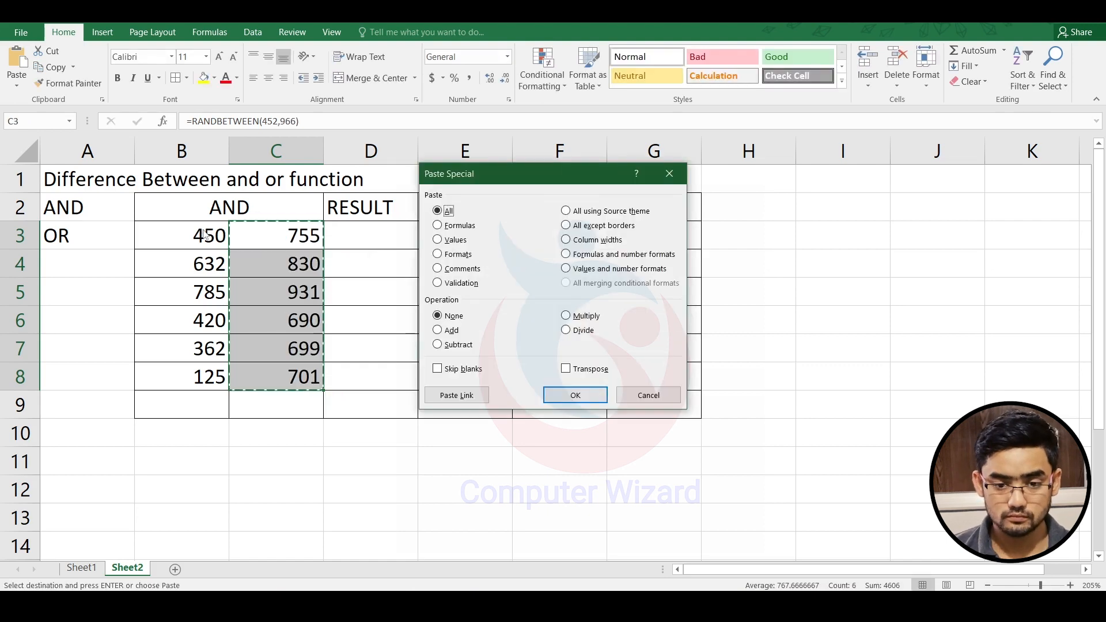
{"action": "key", "text": "v"}
{"action": "key", "text": "Return"}
- Copy the number block B3:C8 into the OR section starting at E3
{"action": "left_click", "coordinate": [202, 230]}
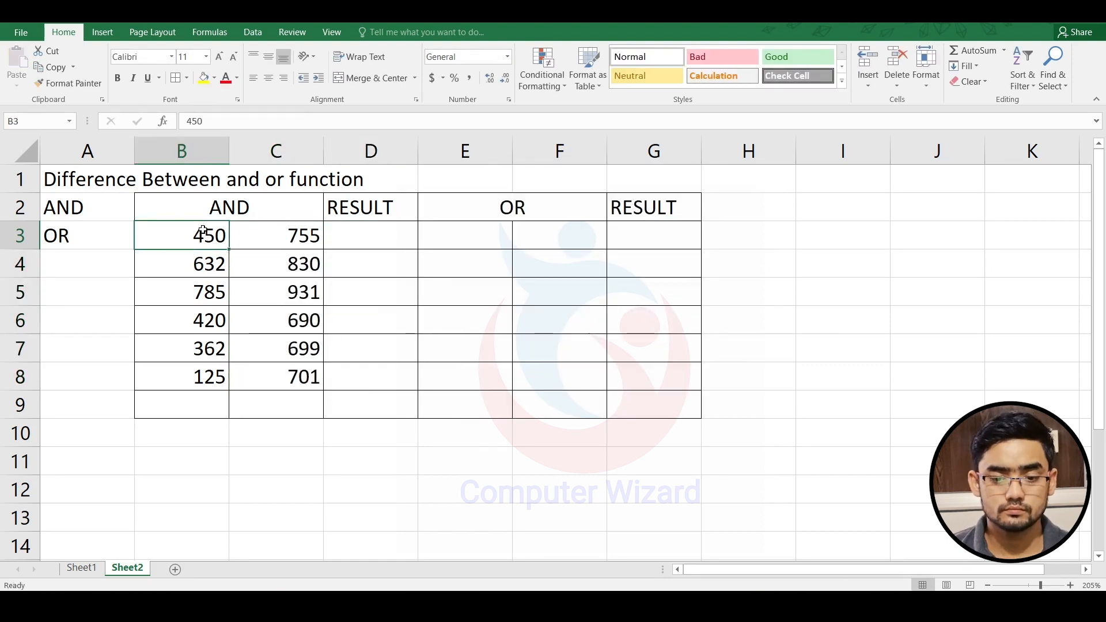
{"action": "key", "text": "ctrl+shift+Down"}
{"action": "key", "text": "shift+Right"}
{"action": "key", "text": "ctrl+c"}
{"action": "key", "text": "Right"}
{"action": "key", "text": "Right"}
{"action": "key", "text": "Right"}
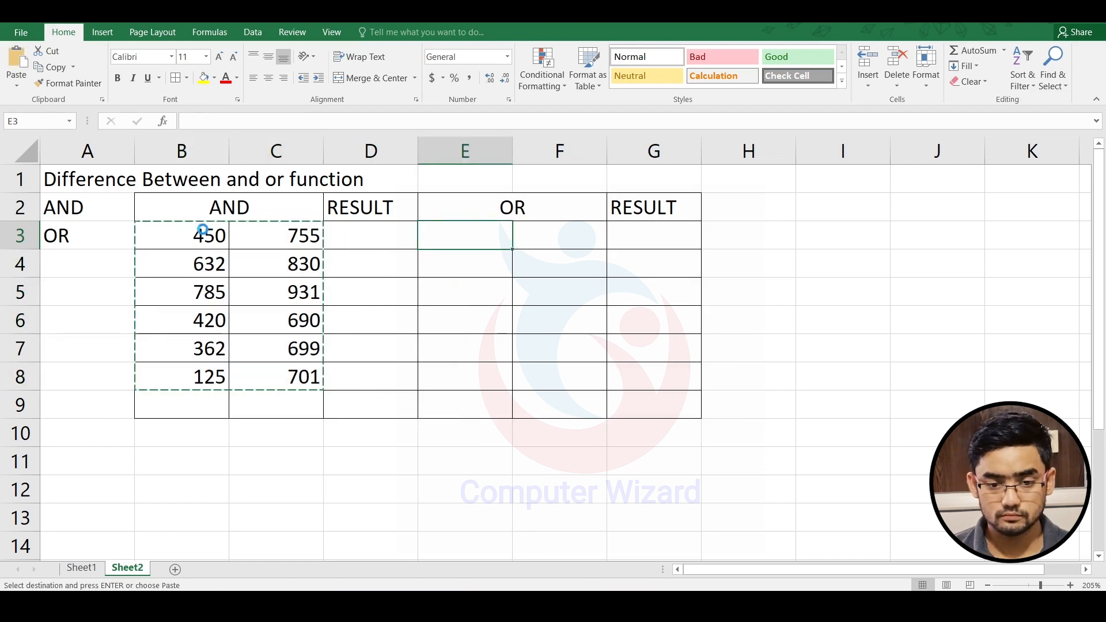
{"action": "key", "text": "ctrl+v"}
- Merge and center D3:D8 and G3:G8 so each RESULT column has one result cell
{"action": "key", "text": "Left"}
{"action": "key", "text": "ctrl+shift+Down"}
{"action": "key", "text": "ctrl+shift+Up"}
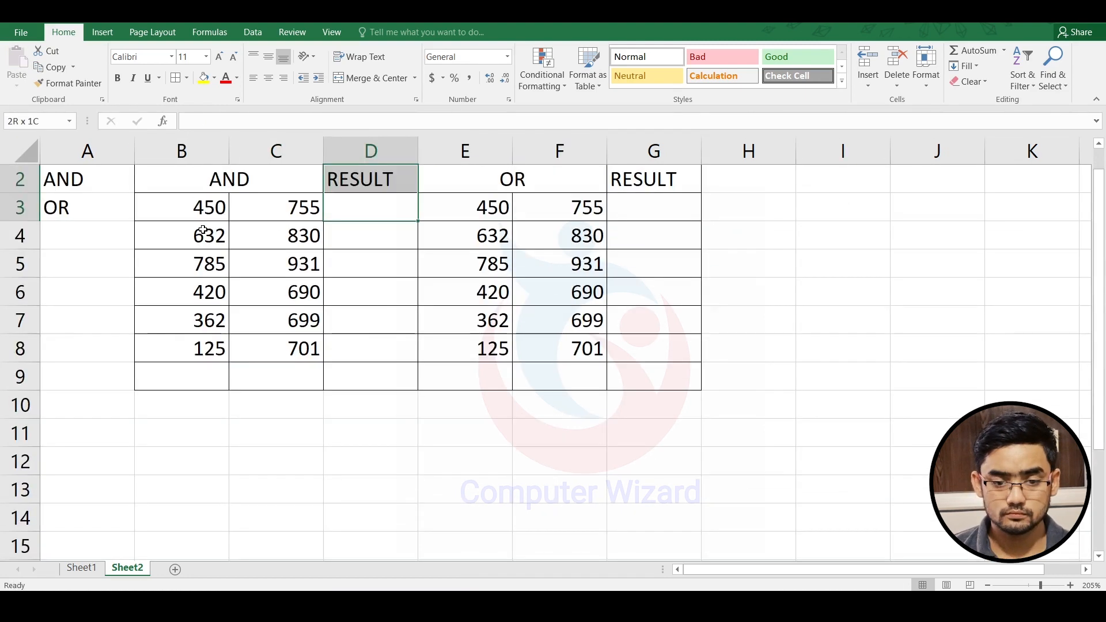
{"action": "key", "text": "shift+Down"}
{"action": "key", "text": "shift+Down"}
{"action": "key", "text": "shift+Down"}
{"action": "key", "text": "shift+Down"}
{"action": "key", "text": "shift+Down"}
{"action": "key", "text": "shift+Down"}
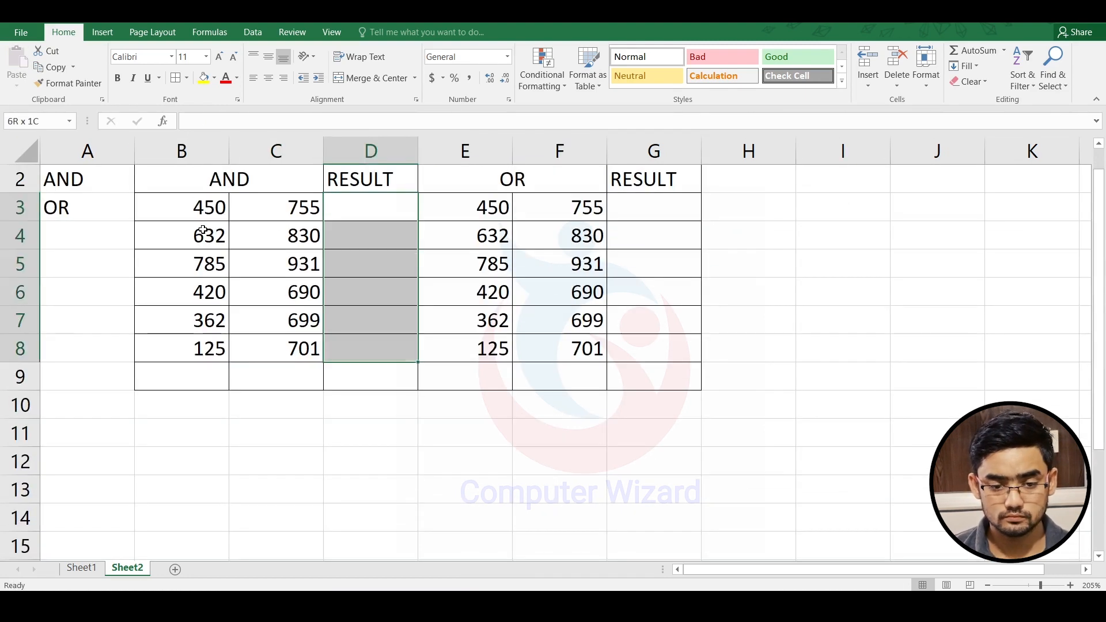
{"action": "left_click", "coordinate": [374, 78]}
{"action": "left_click_drag", "start_coordinate": [654, 207], "coordinate": [648, 348]}
{"action": "left_click", "coordinate": [373, 78]}
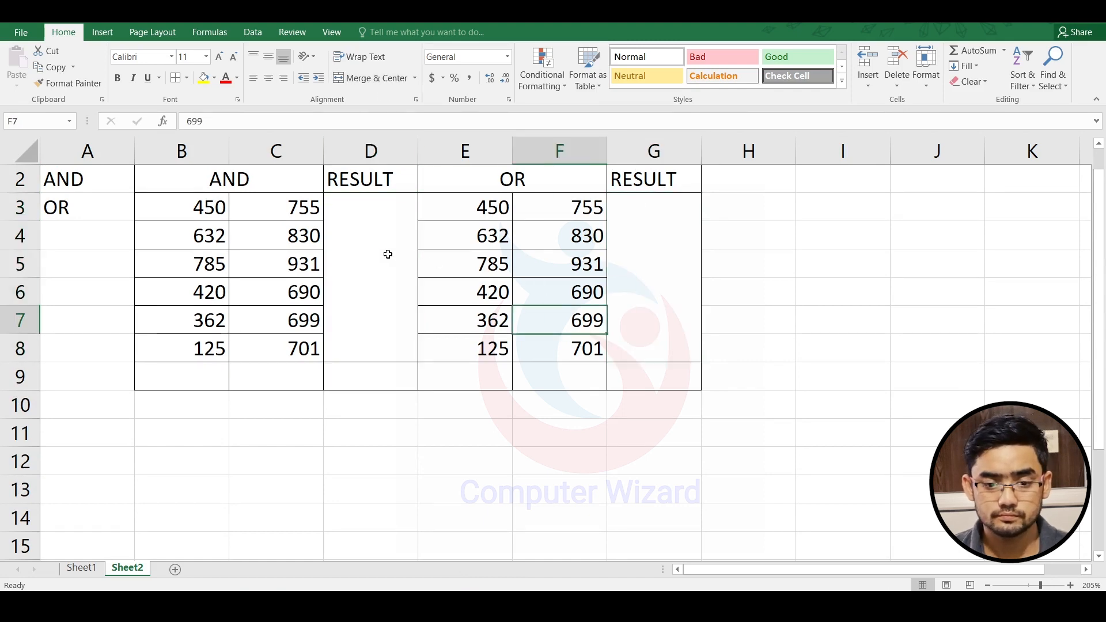
- Fill the AND and OR heading cells in row 2 with yellow
{"action": "left_click", "coordinate": [350, 211]}
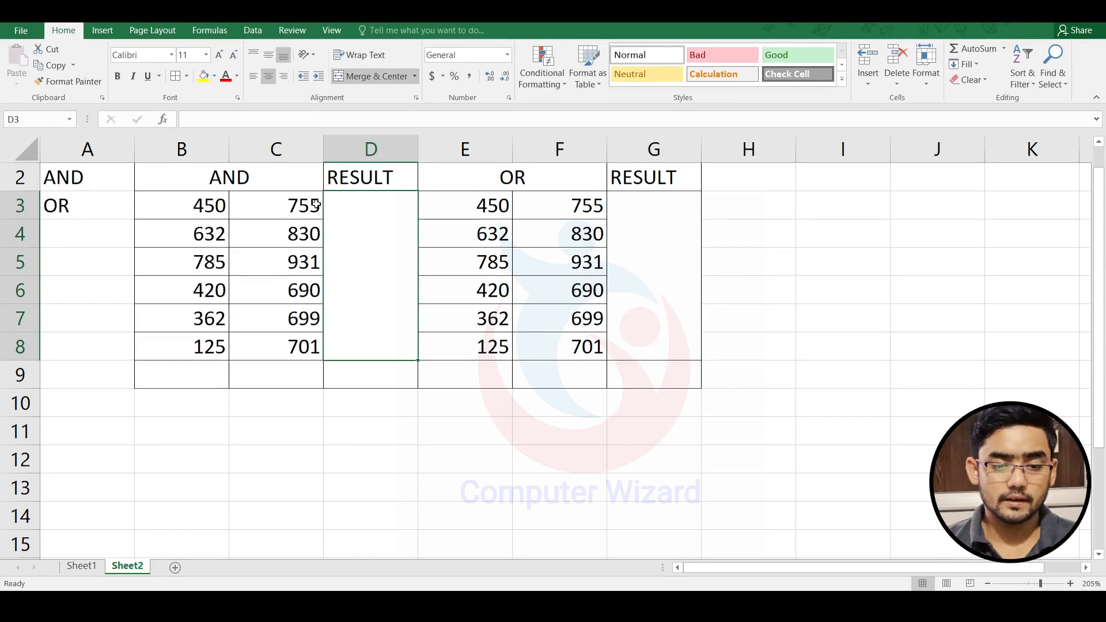
{"action": "scroll", "coordinate": [282, 208], "scroll_direction": "up", "scroll_amount": 1}
{"action": "left_click", "coordinate": [282, 209]}
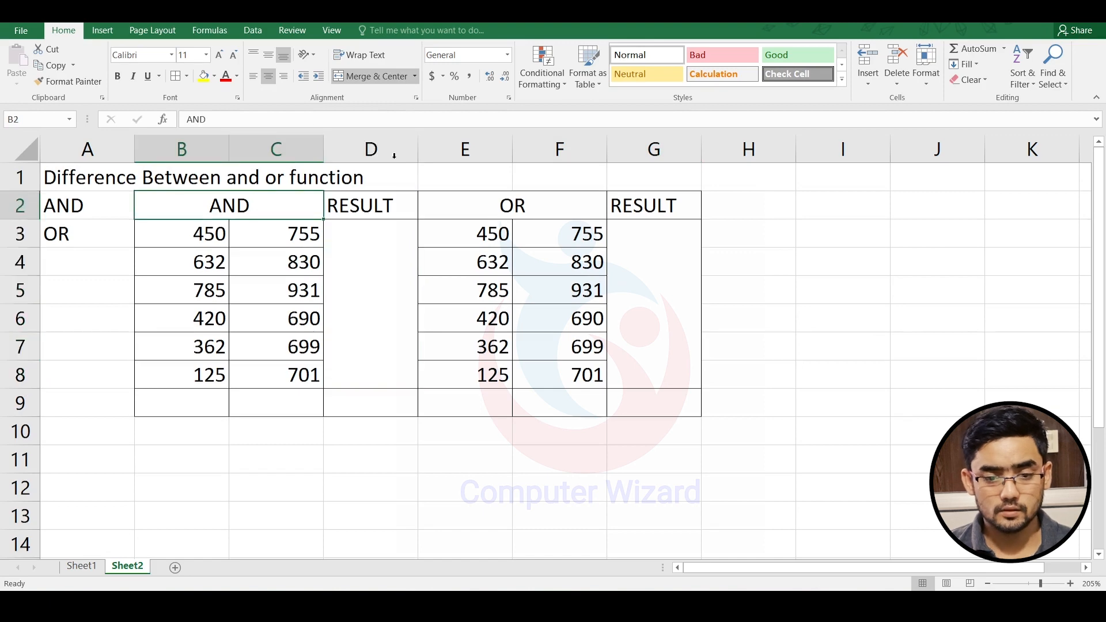
{"action": "left_click", "coordinate": [204, 76]}
{"action": "left_click", "coordinate": [504, 206]}
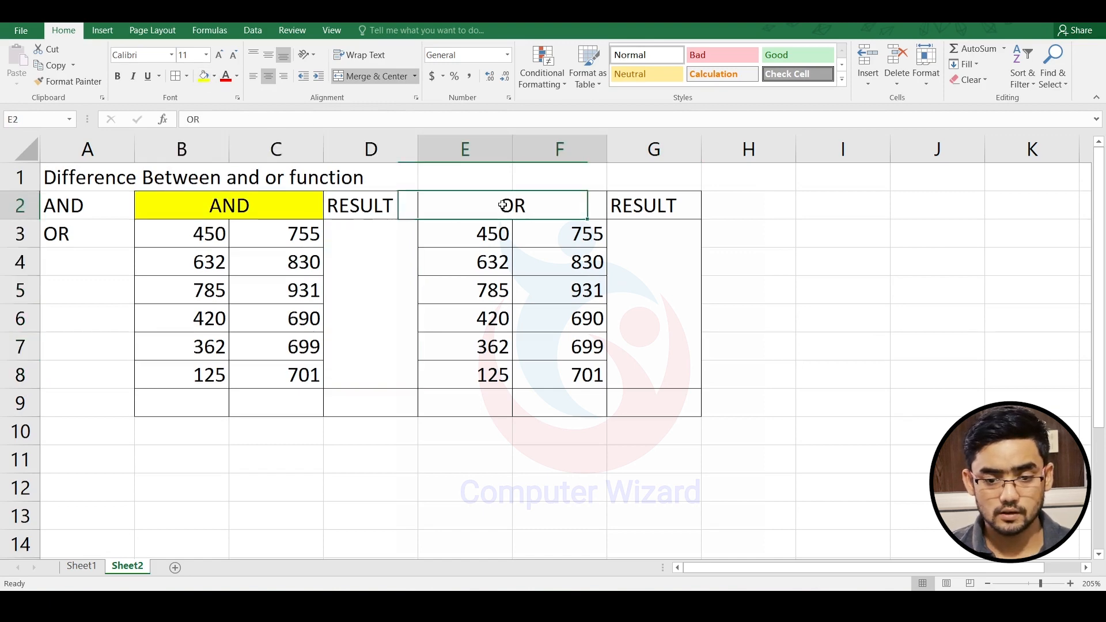
{"action": "left_click", "coordinate": [203, 76]}
- Fill both RESULT heading cells, D2 and G2, with orange
{"action": "left_click", "coordinate": [373, 196]}
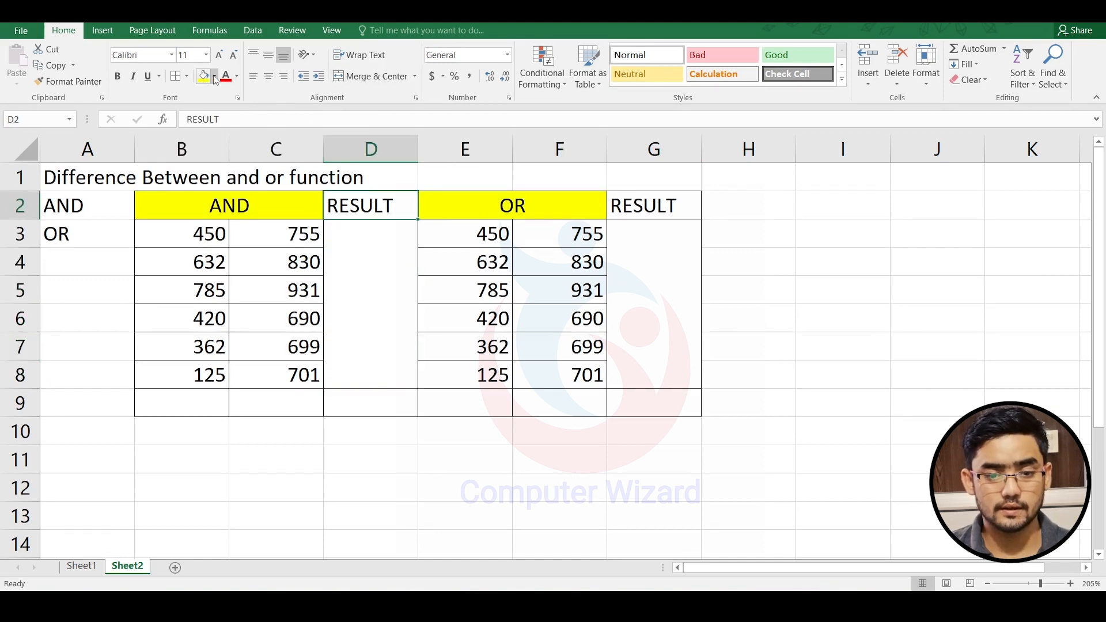
{"action": "left_click", "coordinate": [214, 76]}
{"action": "left_click", "coordinate": [260, 107]}
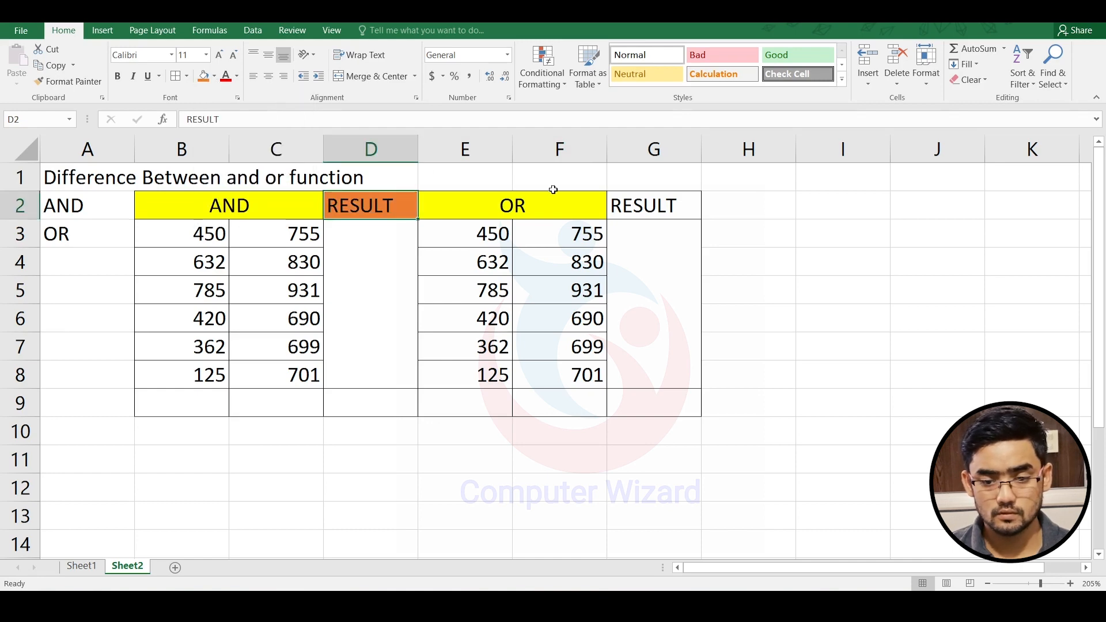
{"action": "left_click", "coordinate": [625, 208]}
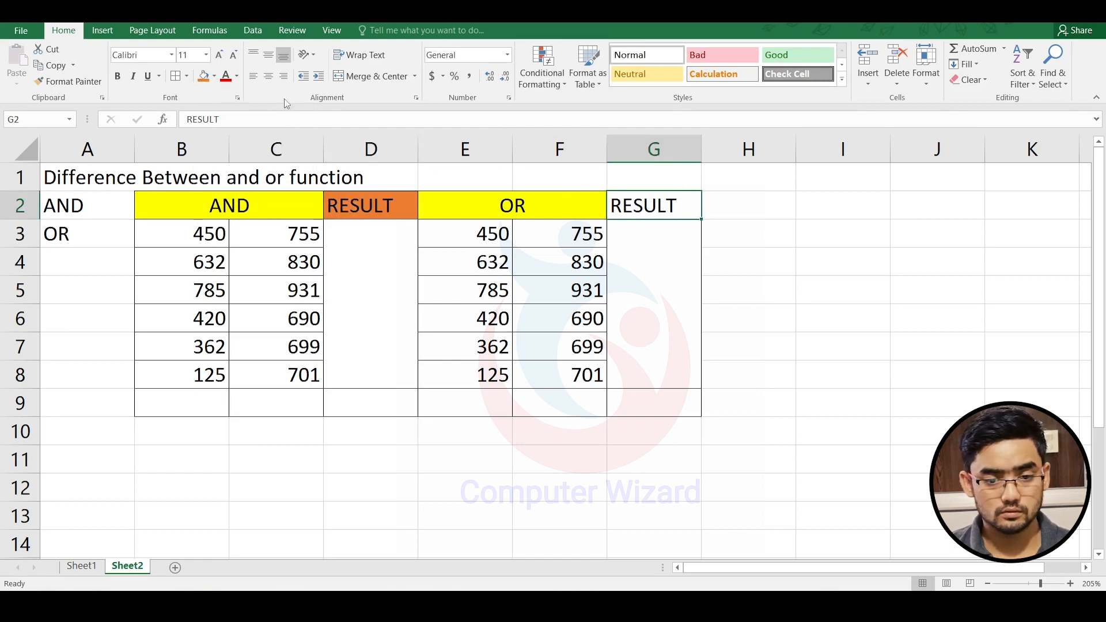
{"action": "left_click", "coordinate": [203, 76]}
- Examine the number pairs in columns B and C of the AND section and its empty result cell
{"action": "left_click", "coordinate": [517, 342]}
{"action": "left_click", "coordinate": [339, 277]}
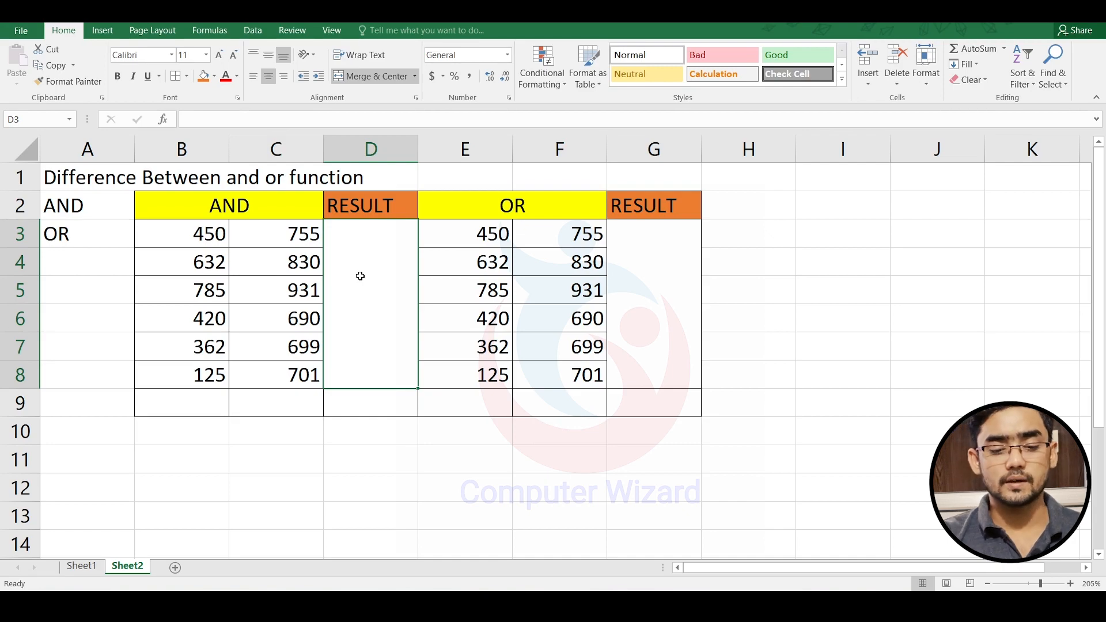
{"action": "scroll", "coordinate": [306, 298], "scroll_direction": "up", "scroll_amount": 6}
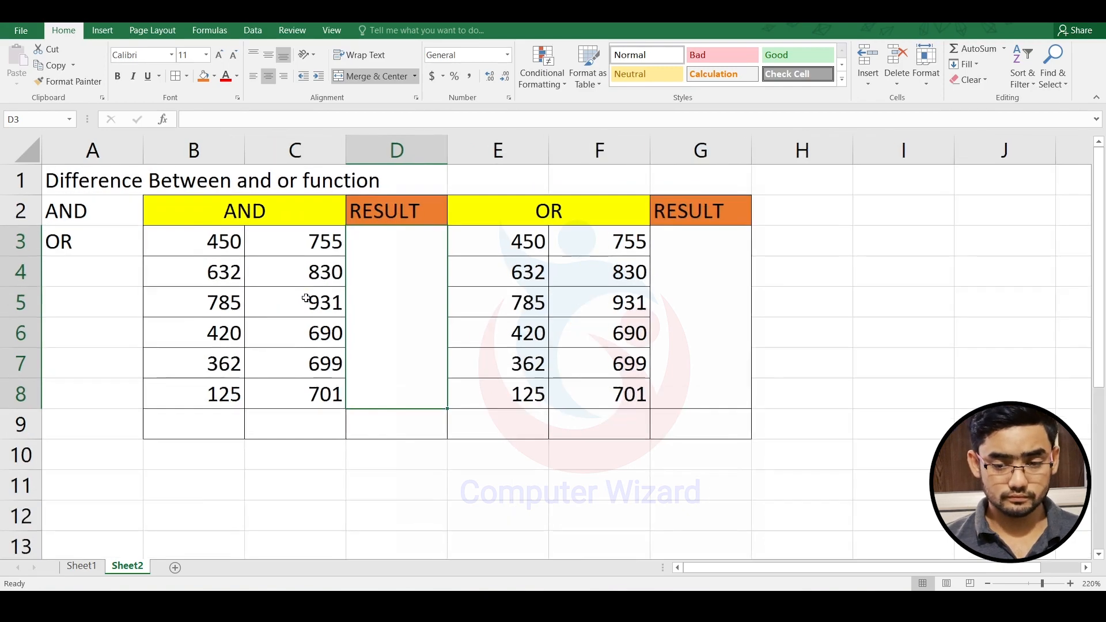
{"action": "left_click", "coordinate": [306, 285]}
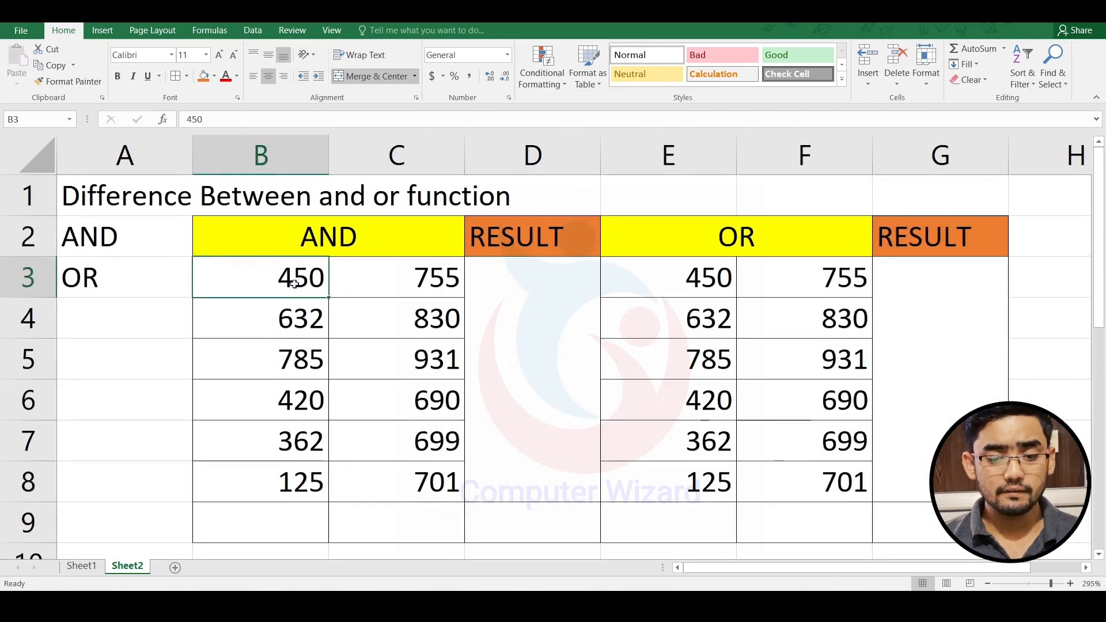
{"action": "left_click", "coordinate": [419, 281]}
{"action": "left_click", "coordinate": [237, 322]}
{"action": "left_click", "coordinate": [434, 319]}
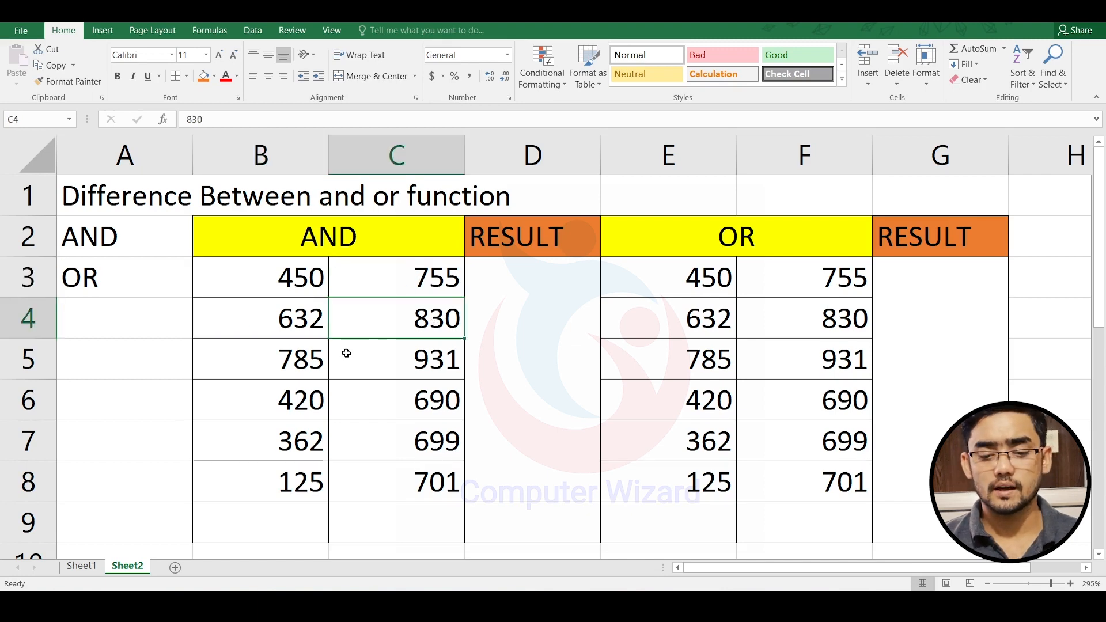
{"action": "left_click", "coordinate": [415, 367]}
{"action": "left_click", "coordinate": [490, 322]}
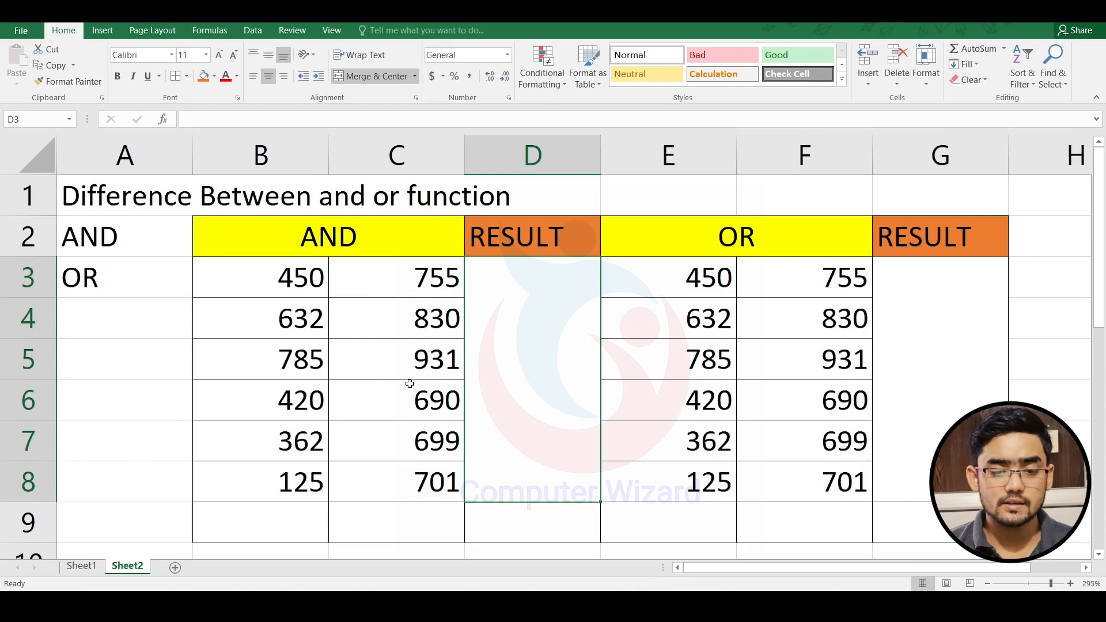
{"action": "left_click_drag", "start_coordinate": [302, 306], "coordinate": [302, 487]}
{"action": "left_click", "coordinate": [397, 369]}
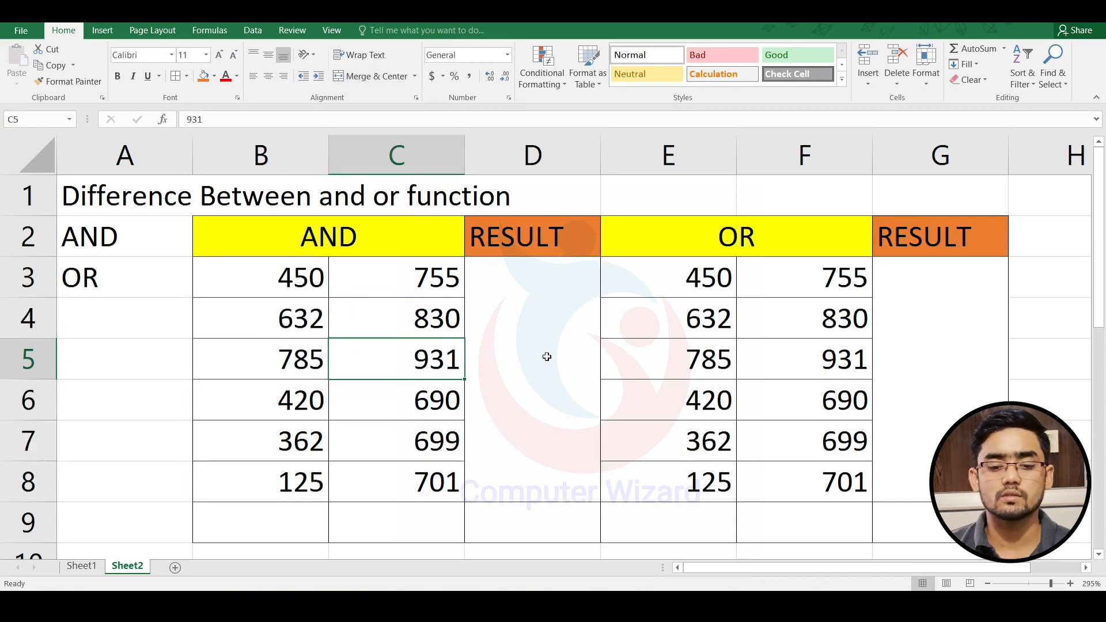
- Enter =AND(B3:B8>C3:C8) in the merged result cell D3 of the AND section
{"action": "left_click", "coordinate": [551, 322]}
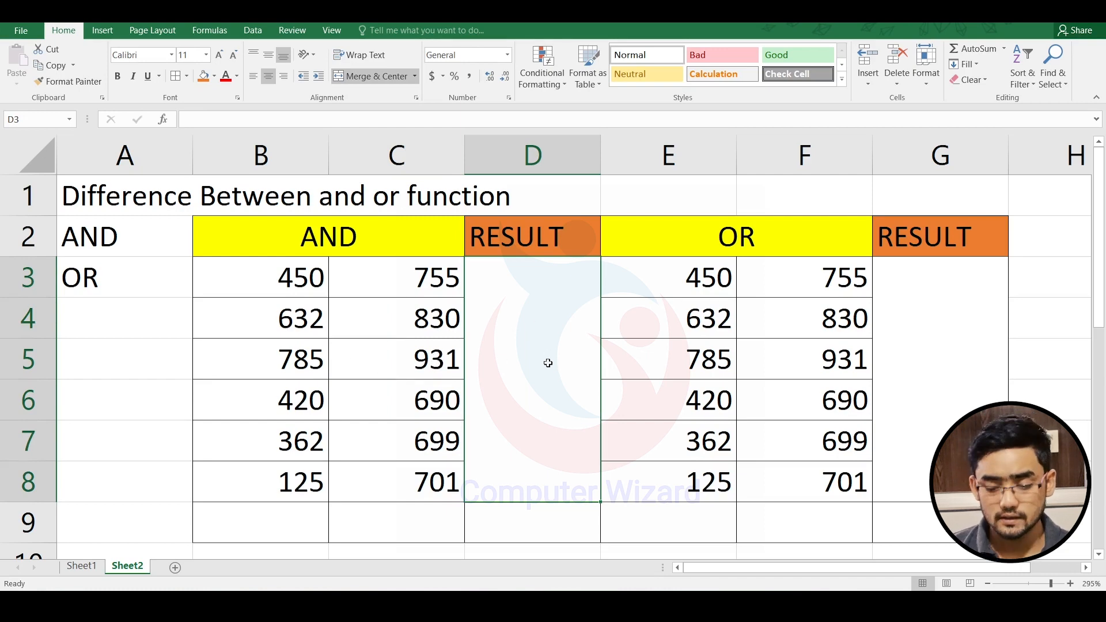
{"action": "type", "text": "=AND("}
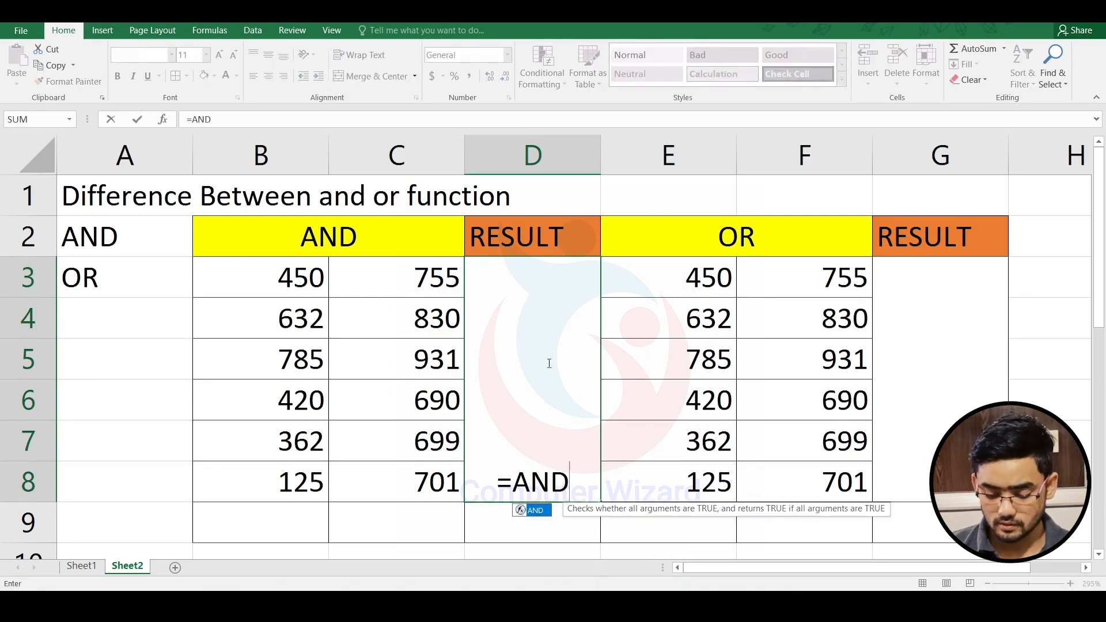
{"action": "left_click", "coordinate": [316, 279]}
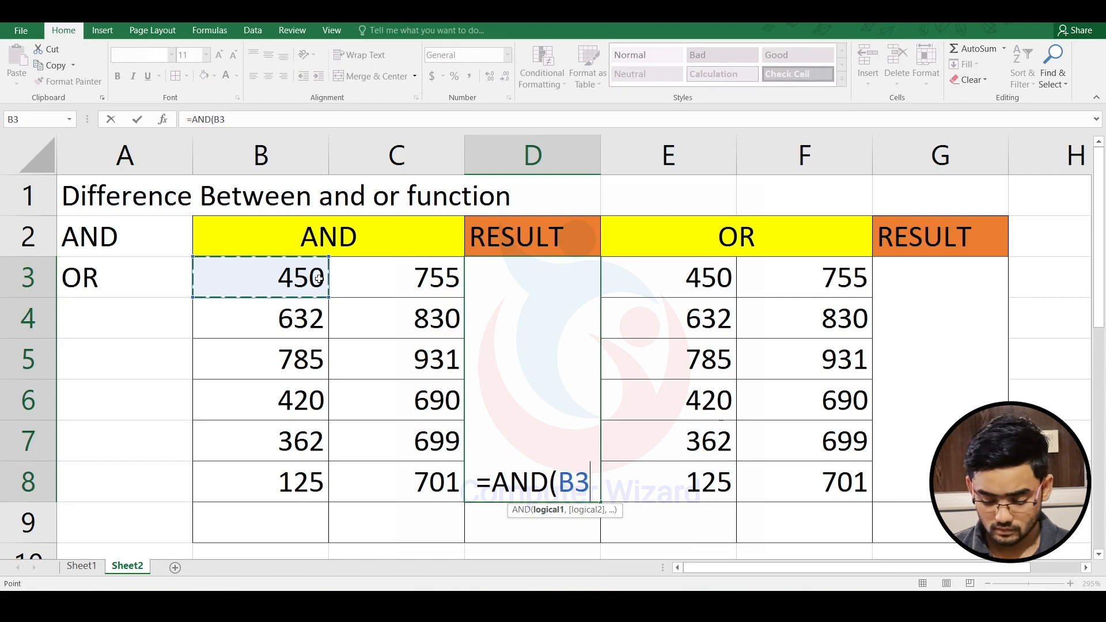
{"action": "key", "text": "BackSpace"}
{"action": "key", "text": "BackSpace"}
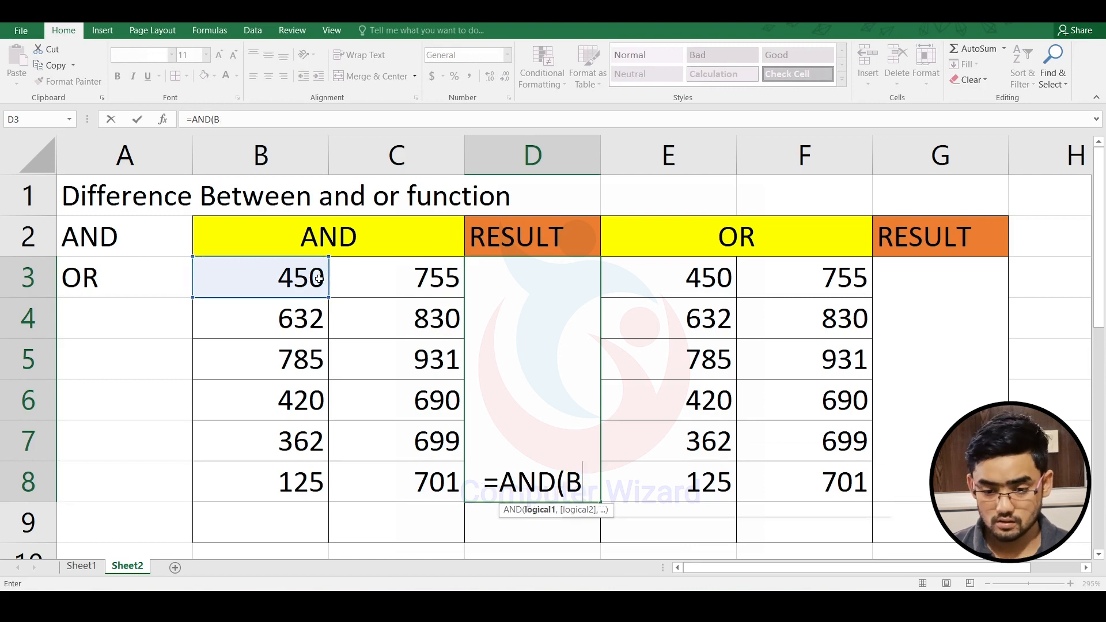
{"action": "left_click_drag", "start_coordinate": [318, 279], "coordinate": [310, 470]}
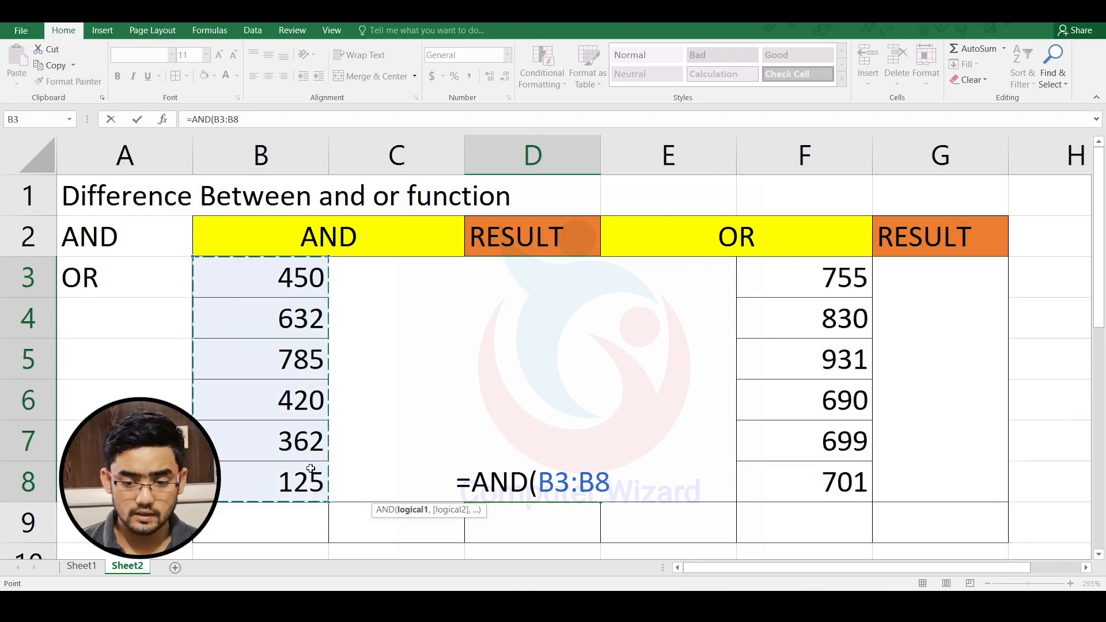
{"action": "type", "text": ">"}
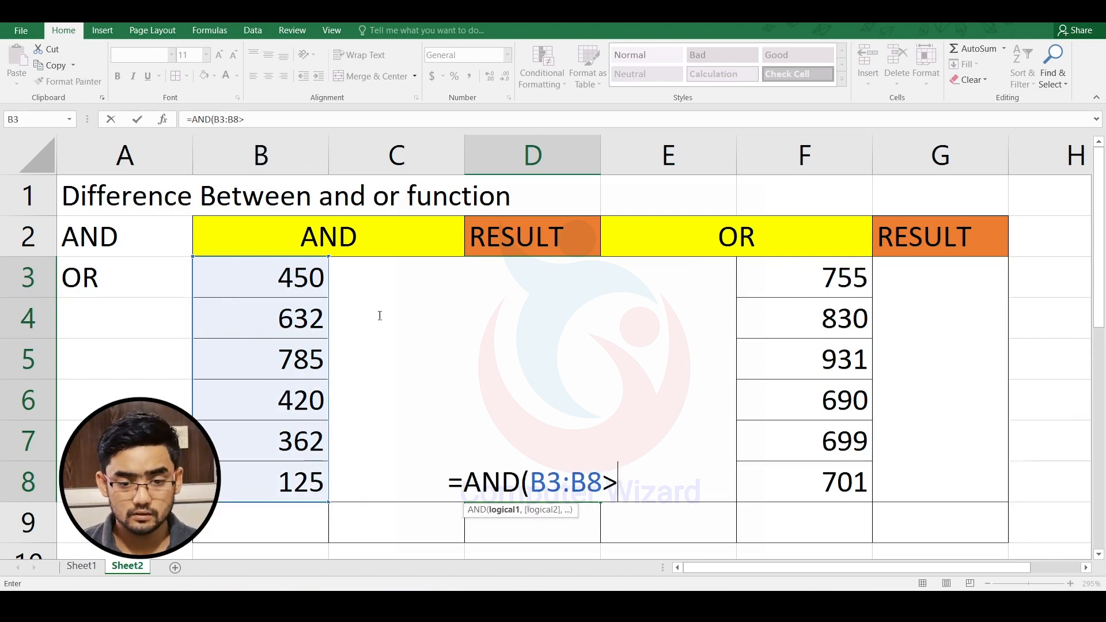
{"action": "left_click", "coordinate": [369, 520]}
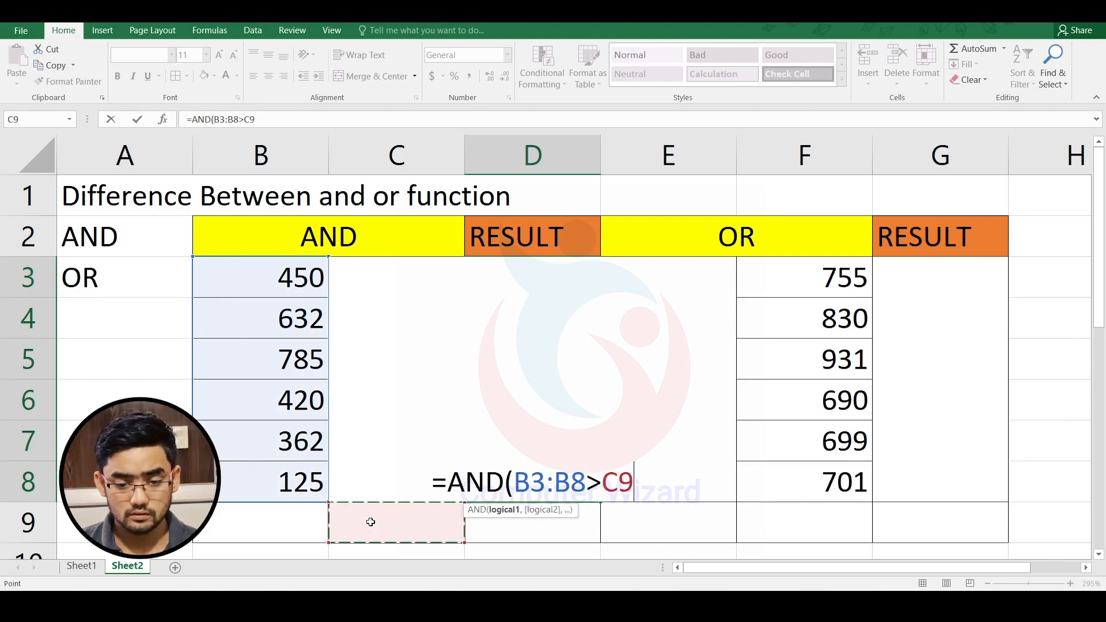
{"action": "key", "text": "Up"}
{"action": "key", "text": "shift+Up"}
{"action": "key", "text": "shift+Up"}
{"action": "key", "text": "shift+Up"}
{"action": "key", "text": "shift+Up"}
{"action": "key", "text": "shift+Up"}
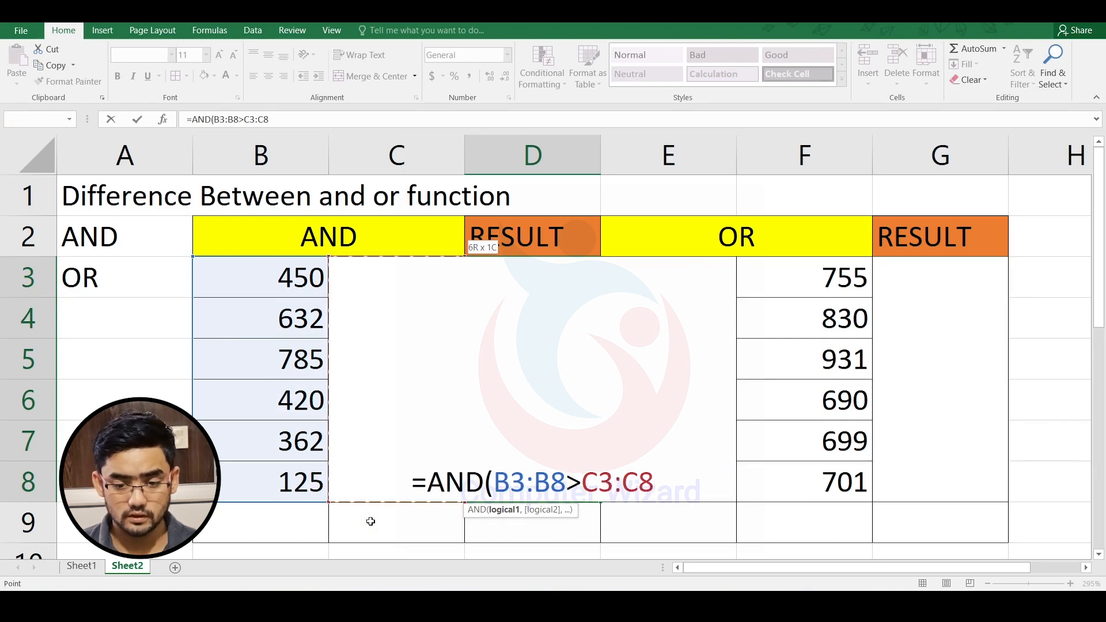
{"action": "type", "text": ")"}
{"action": "key", "text": "ctrl+Return"}
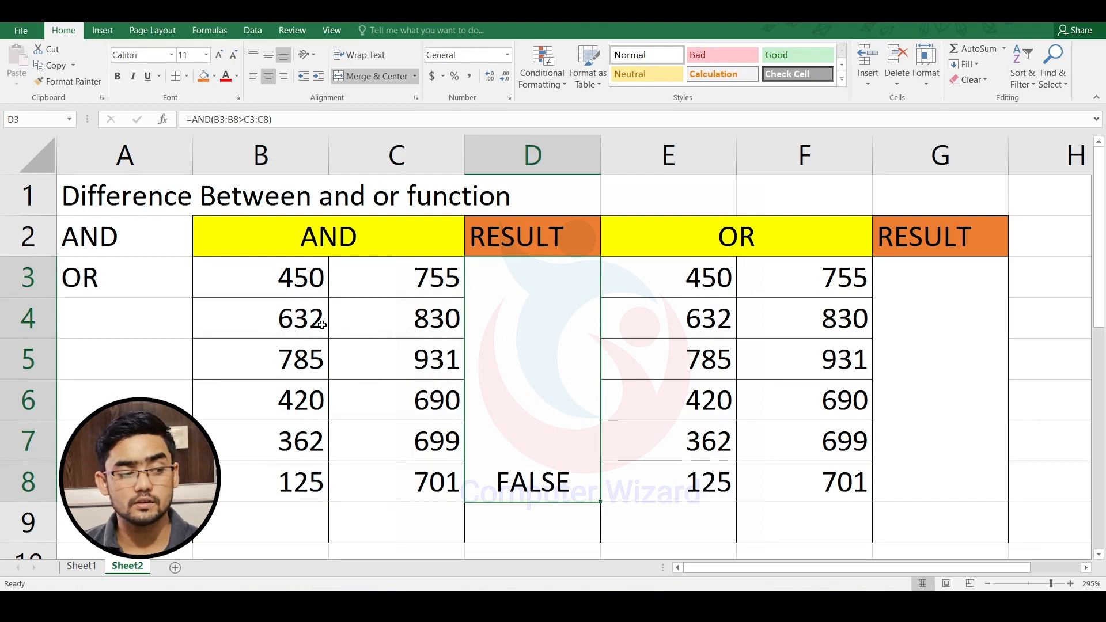
- Change the comparison operator in the D3 formula to less than, making it =AND(B3:B8<C3:C8)
{"action": "left_click_drag", "start_coordinate": [292, 282], "coordinate": [292, 481]}
{"action": "left_click_drag", "start_coordinate": [403, 317], "coordinate": [414, 442]}
{"action": "left_click", "coordinate": [527, 462]}
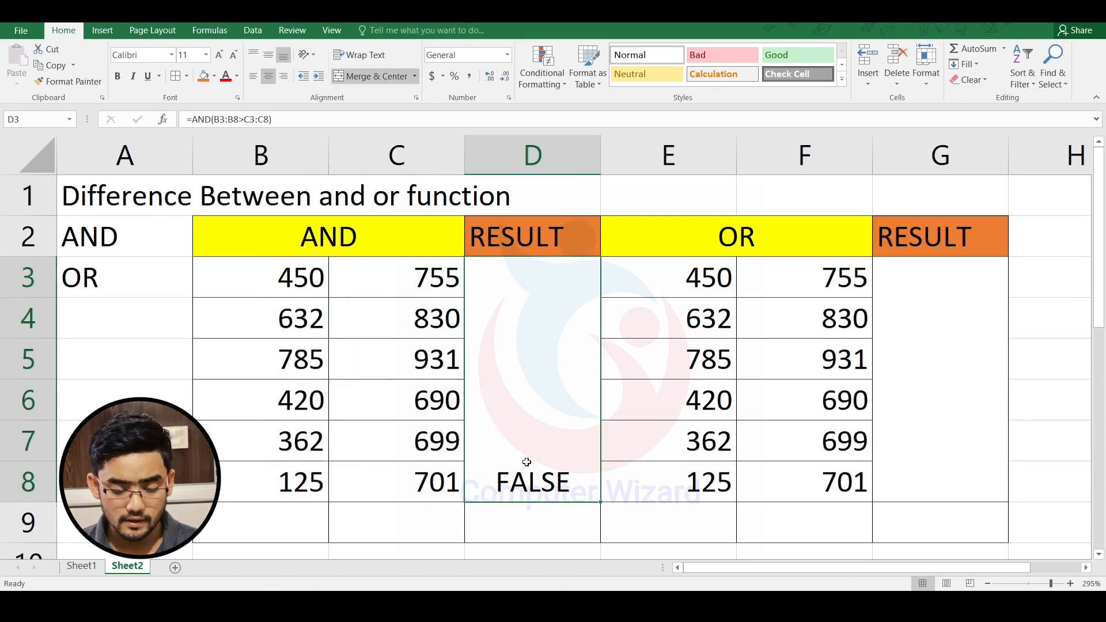
{"action": "key", "text": "F2"}
{"action": "double_click", "coordinate": [568, 484]}
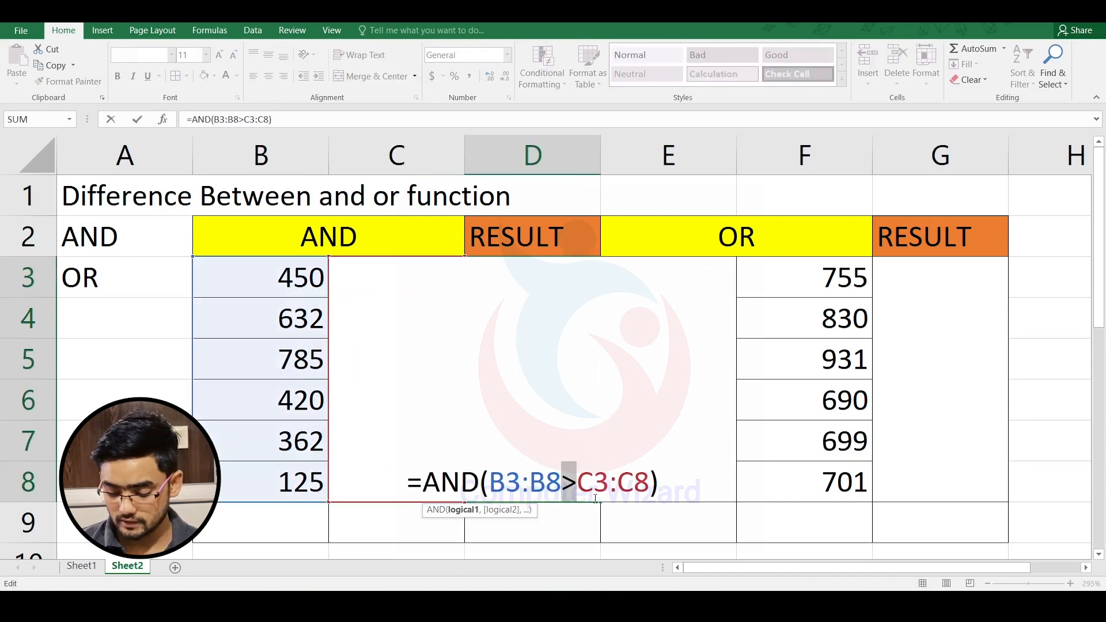
{"action": "type", "text": "<"}
{"action": "key", "text": "ctrl+Return"}
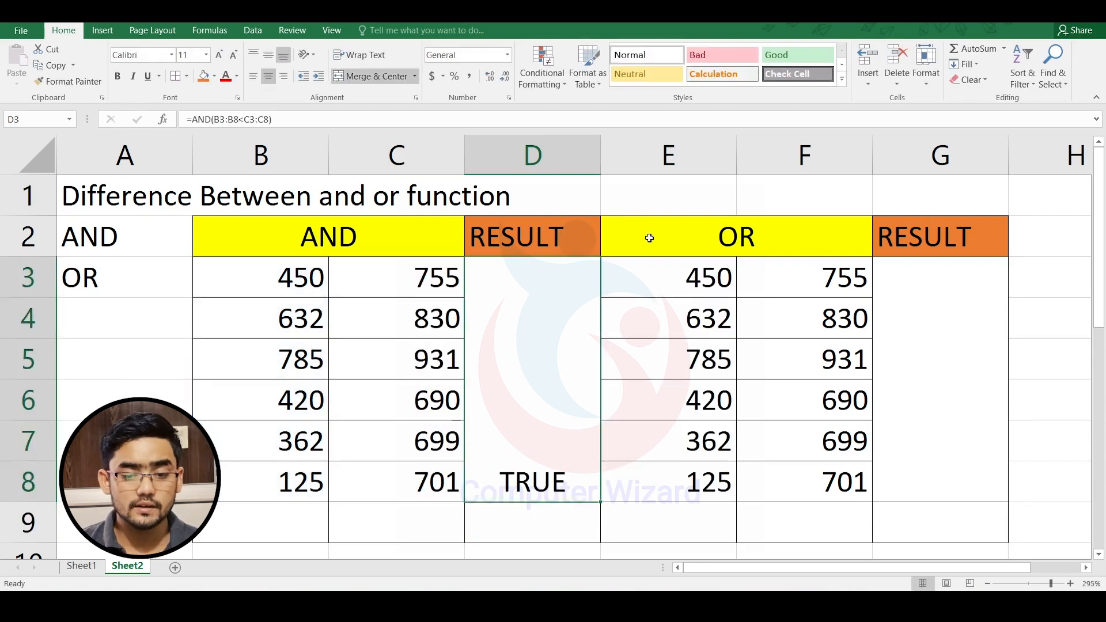
- Enter =OR(E3:E8>F3:F8) in the merged result cell G3 of the OR section
{"action": "left_click_drag", "start_coordinate": [425, 266], "coordinate": [429, 483]}
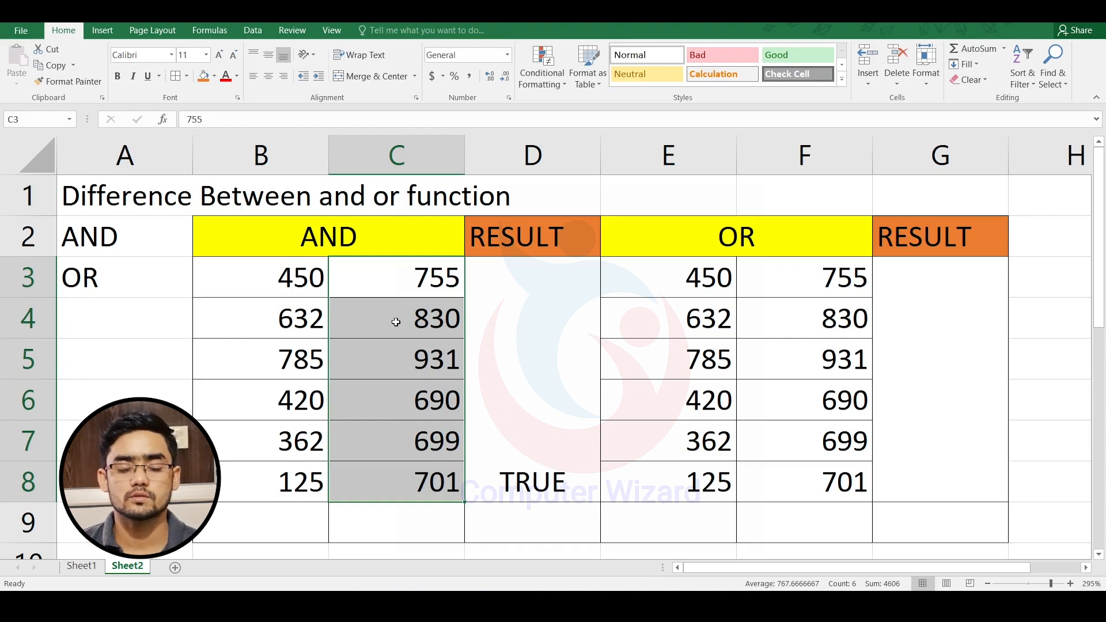
{"action": "left_click", "coordinate": [885, 324]}
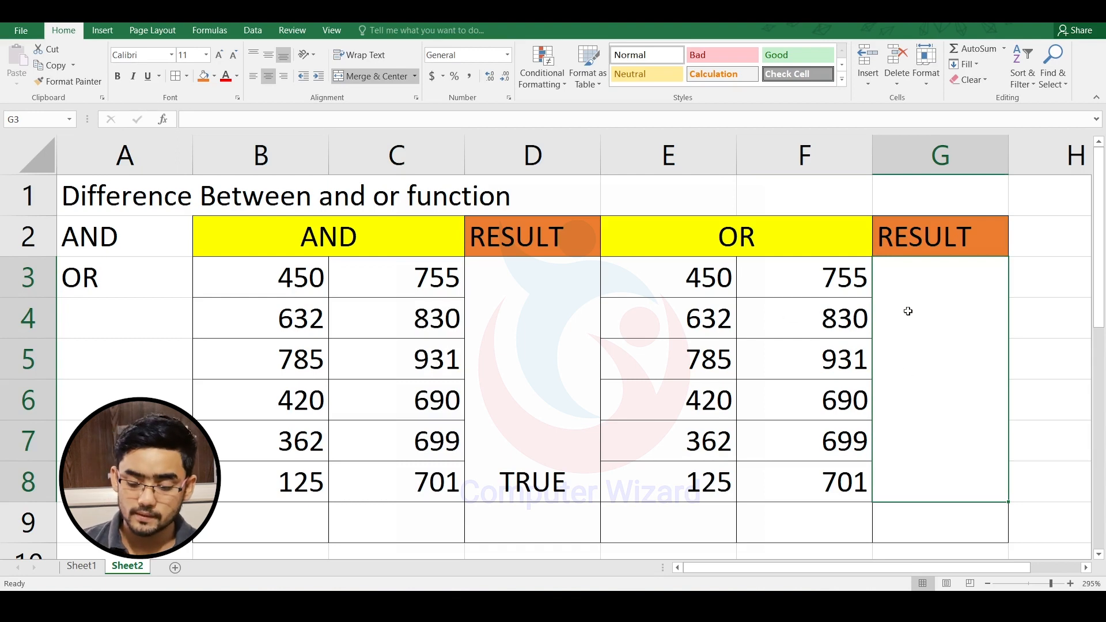
{"action": "type", "text": "=AND"}
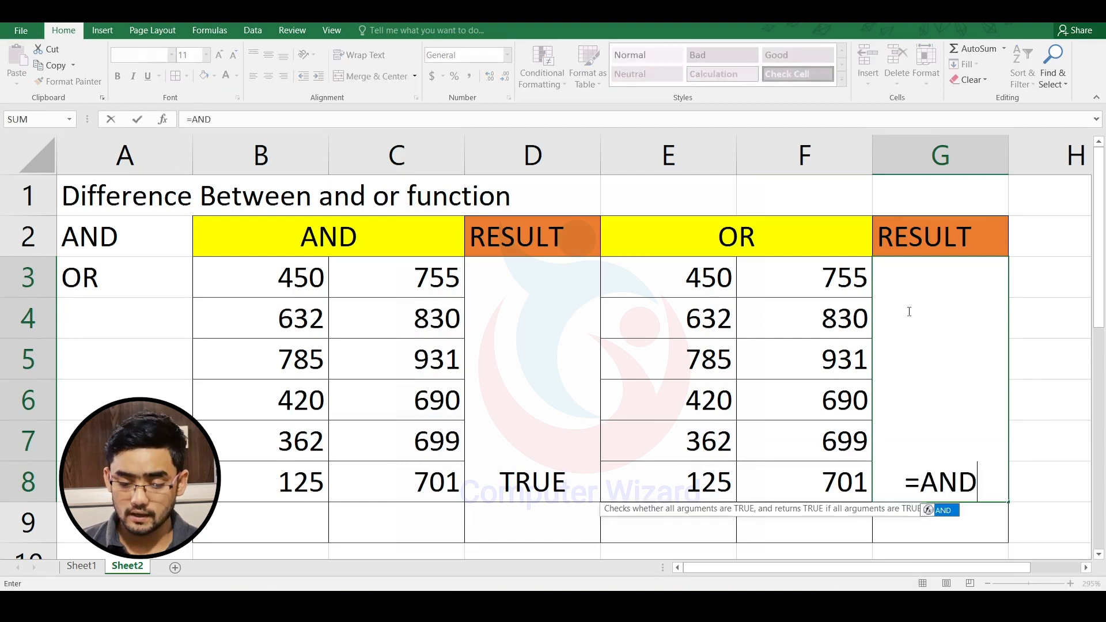
{"action": "key", "text": "BackSpace"}
{"action": "key", "text": "BackSpace"}
{"action": "type", "text": "O"}
{"action": "key", "text": "BackSpace"}
{"action": "key", "text": "BackSpace"}
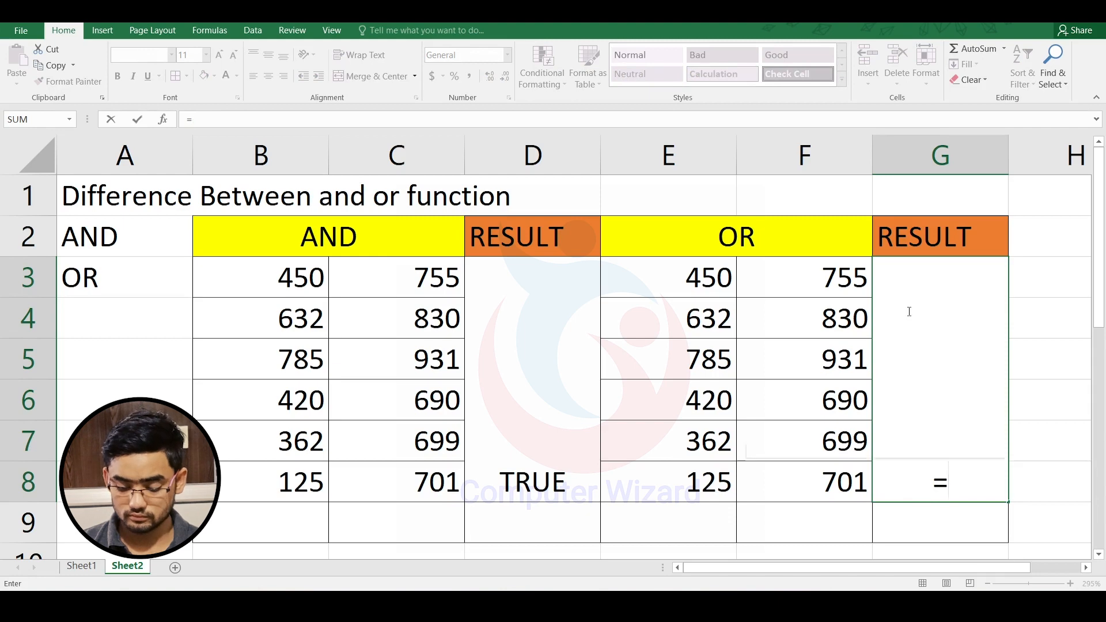
{"action": "type", "text": "OR("}
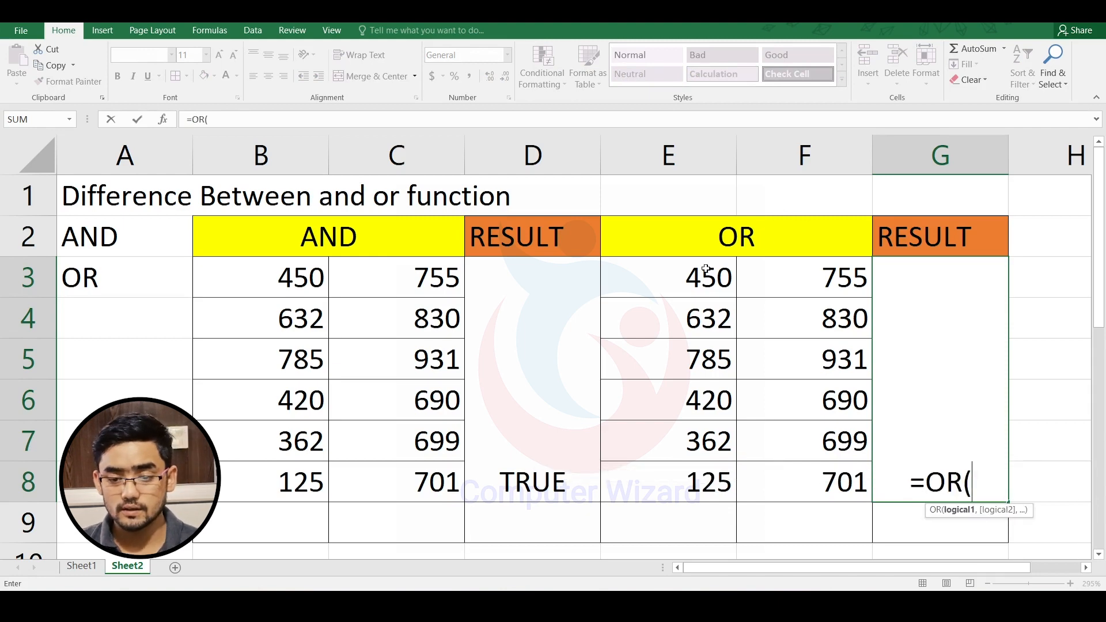
{"action": "left_click_drag", "start_coordinate": [705, 268], "coordinate": [696, 466]}
{"action": "type", "text": ">"}
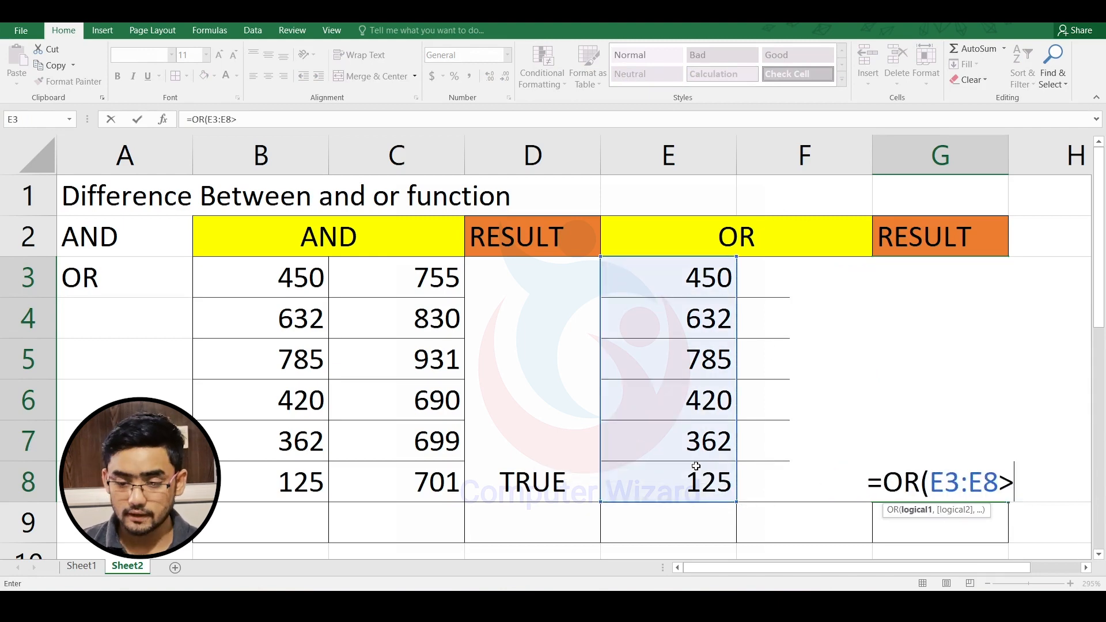
{"action": "left_click", "coordinate": [819, 523]}
{"action": "key", "text": "Up"}
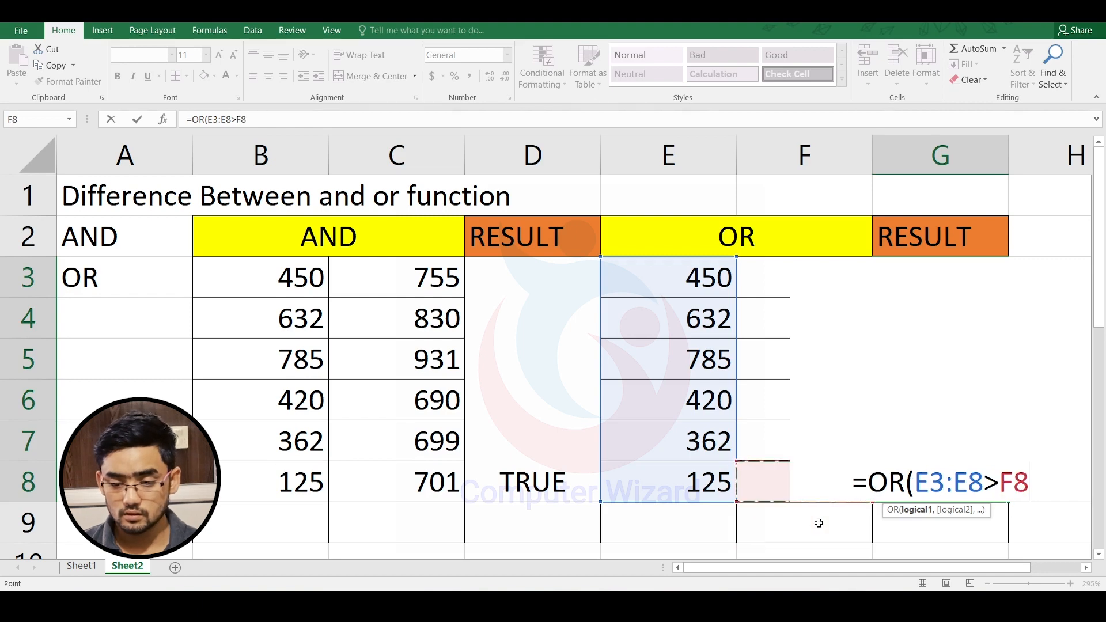
{"action": "key", "text": "shift+Up"}
{"action": "key", "text": "shift+Up"}
{"action": "key", "text": "shift+Up"}
{"action": "key", "text": "shift+Up"}
{"action": "key", "text": "shift+Up"}
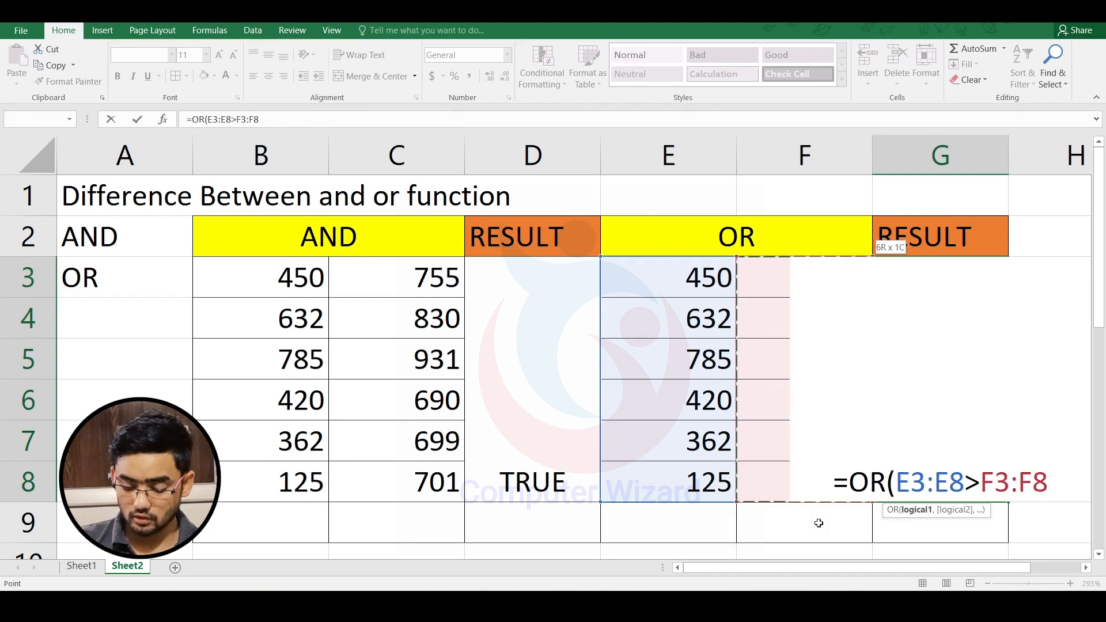
{"action": "type", "text": ")"}
{"action": "key", "text": "Return"}
{"action": "key", "text": "Up"}
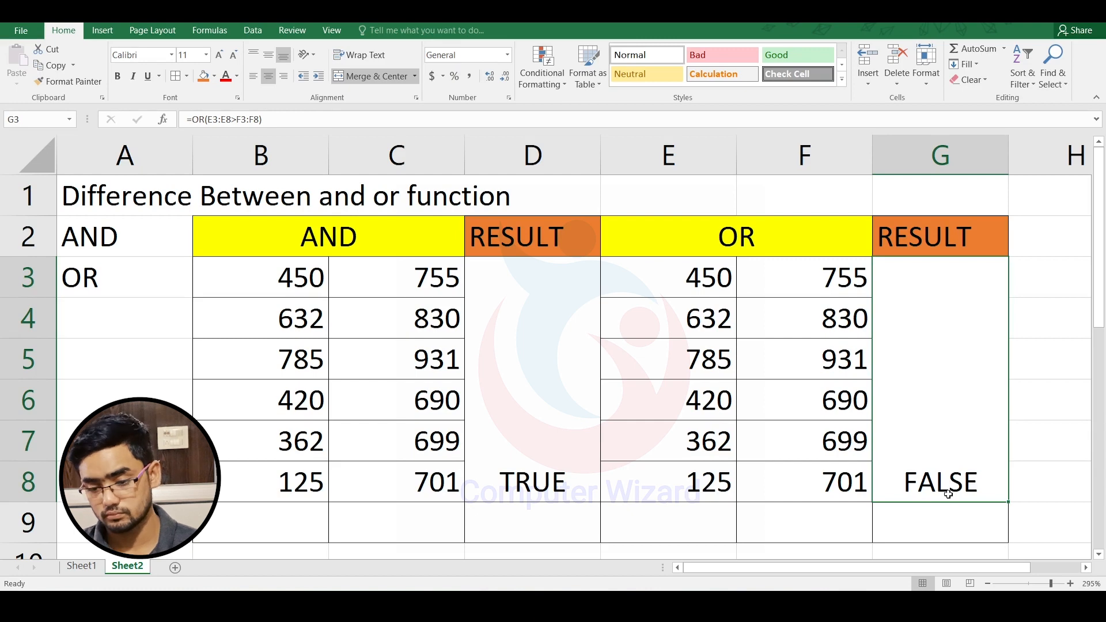
- Change the comparison operator in the G3 formula to less than, making it =OR(E3:E8<F3:F8)
{"action": "left_click_drag", "start_coordinate": [787, 300], "coordinate": [824, 446]}
{"action": "left_click_drag", "start_coordinate": [668, 317], "coordinate": [748, 386]}
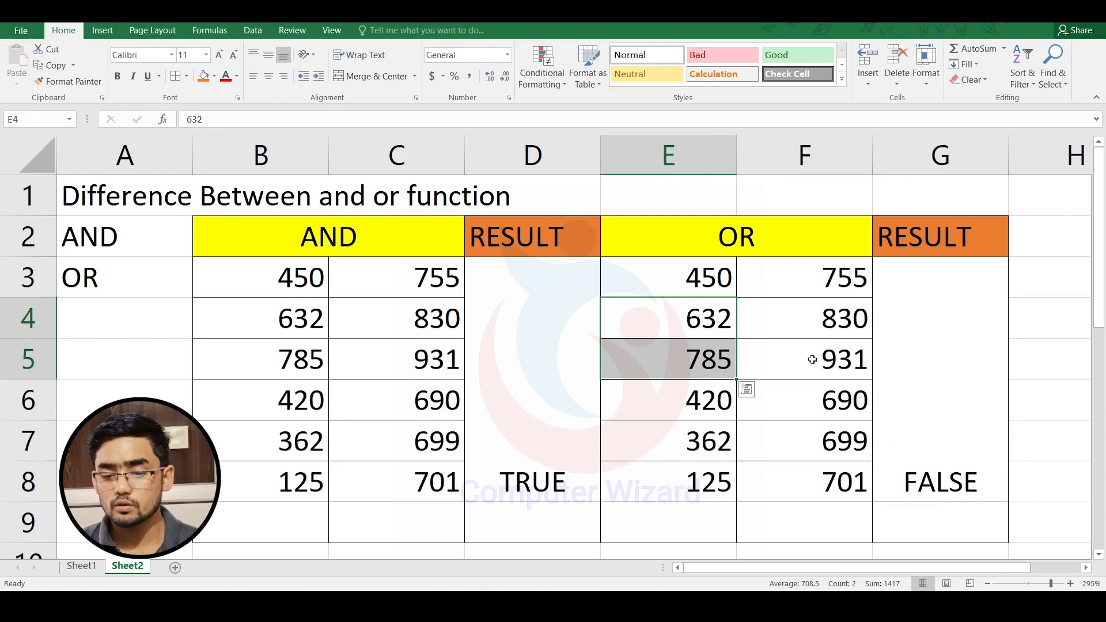
{"action": "left_click_drag", "start_coordinate": [709, 277], "coordinate": [720, 499]}
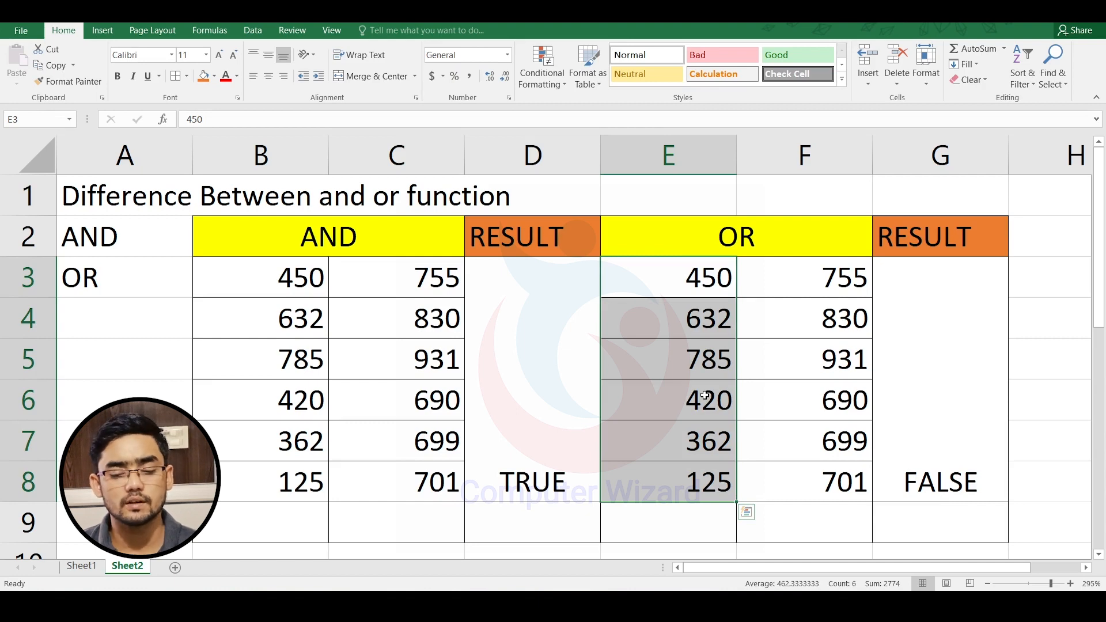
{"action": "left_click_drag", "start_coordinate": [785, 291], "coordinate": [852, 478]}
{"action": "left_click", "coordinate": [948, 471]}
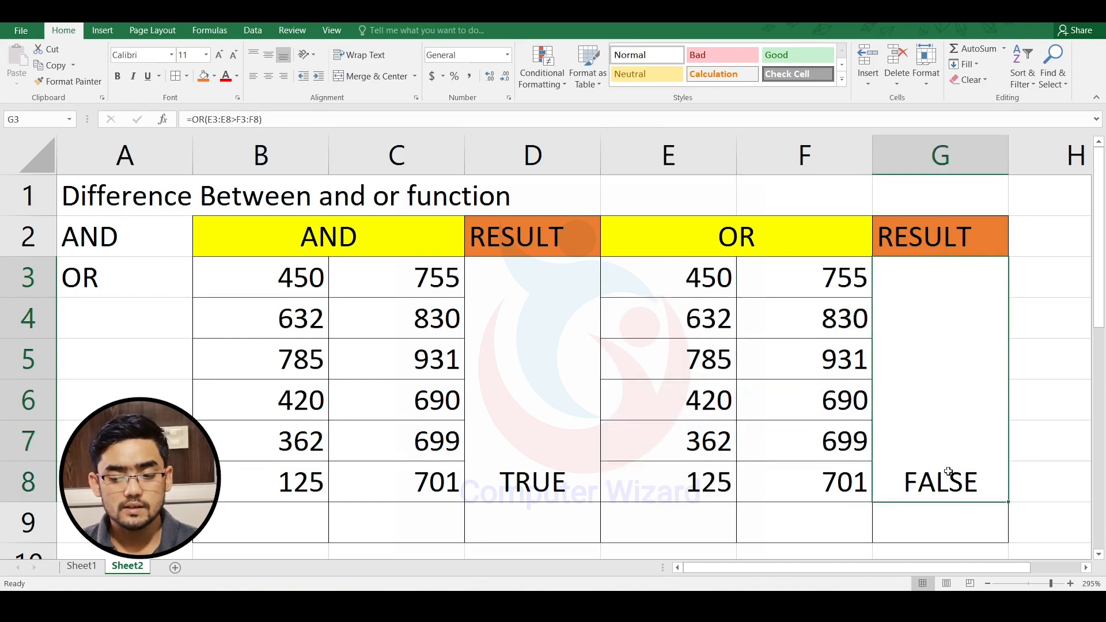
{"action": "key", "text": "F2"}
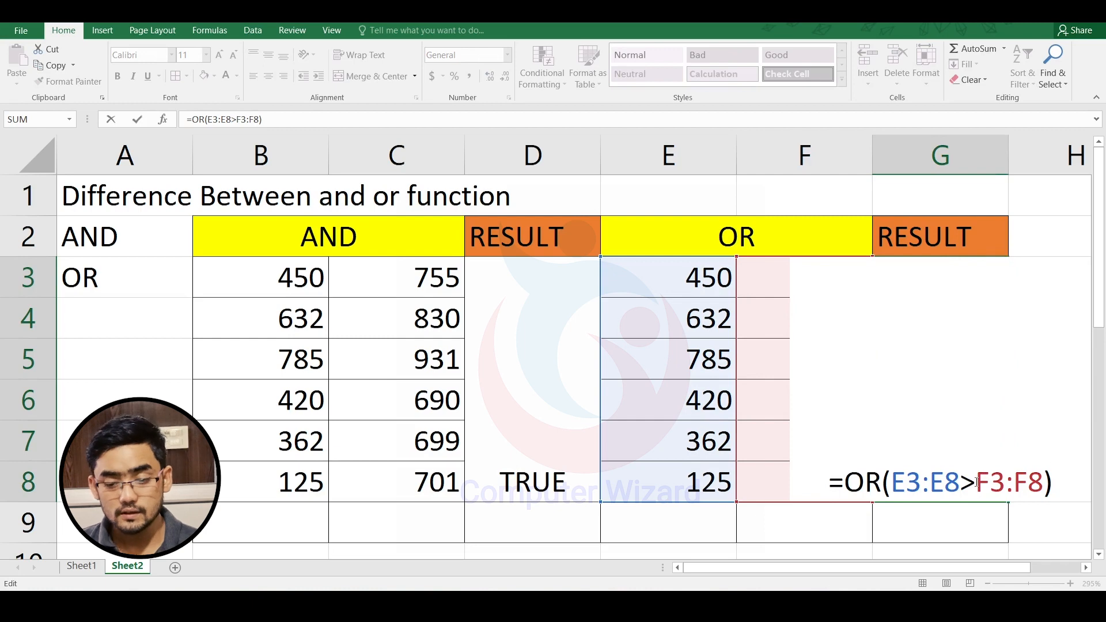
{"action": "left_click", "coordinate": [976, 482]}
{"action": "key", "text": "BackSpace"}
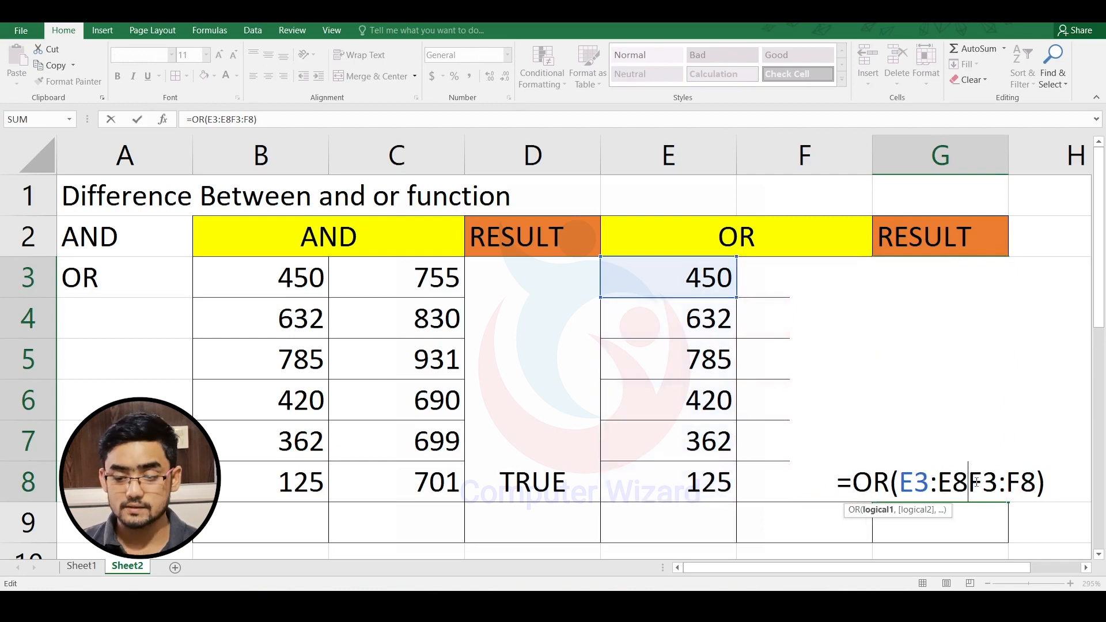
{"action": "type", "text": "<"}
{"action": "key", "text": "Return"}
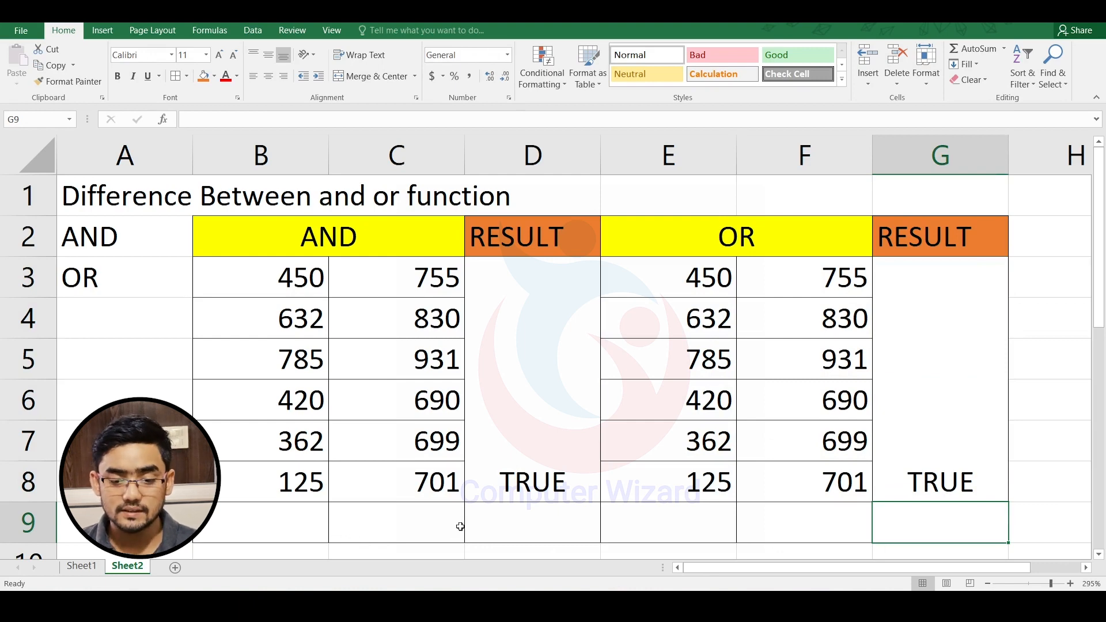
- Merge and center B9:D9 below the AND section and E9:G9 below the OR section
{"action": "left_click_drag", "start_coordinate": [508, 528], "coordinate": [363, 536]}
{"action": "left_click_drag", "start_coordinate": [313, 533], "coordinate": [491, 528]}
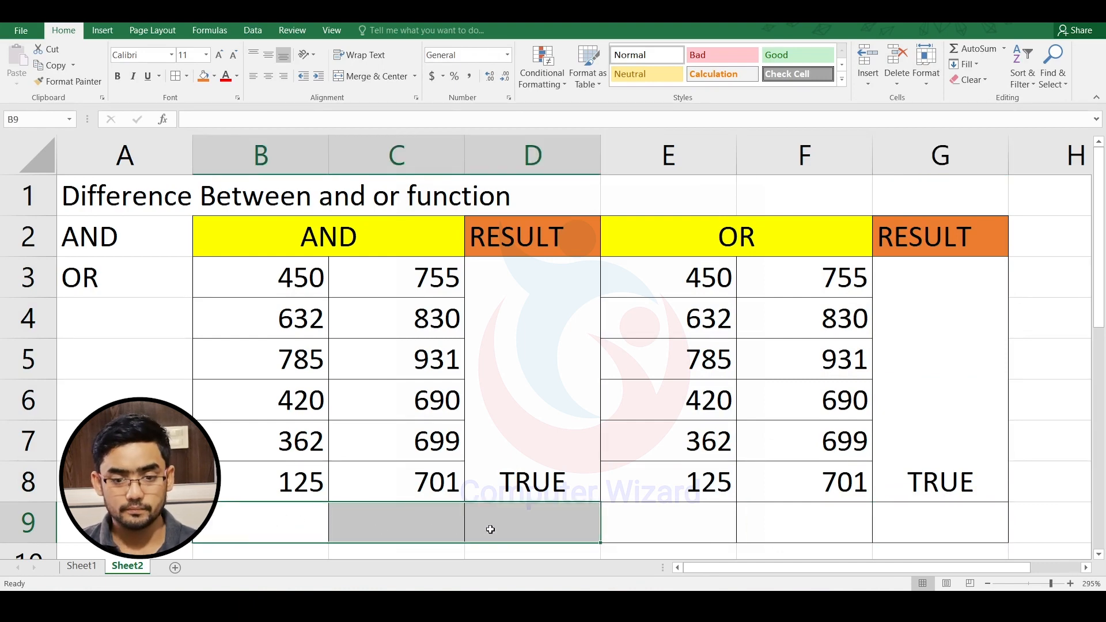
{"action": "left_click", "coordinate": [374, 76]}
{"action": "left_click_drag", "start_coordinate": [676, 512], "coordinate": [945, 524]}
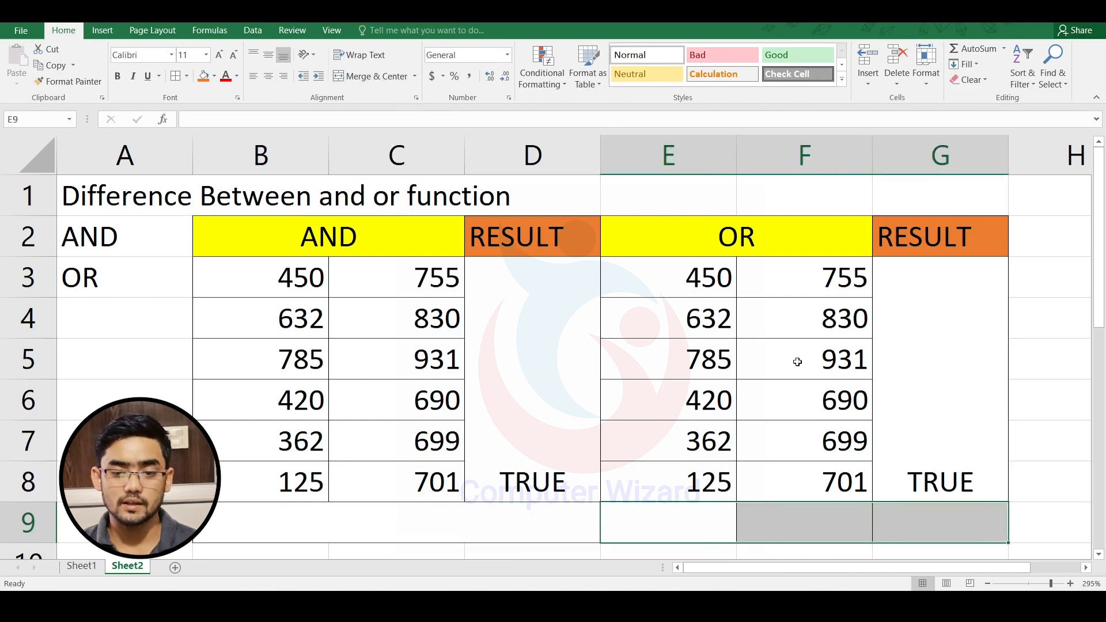
{"action": "left_click", "coordinate": [372, 80]}
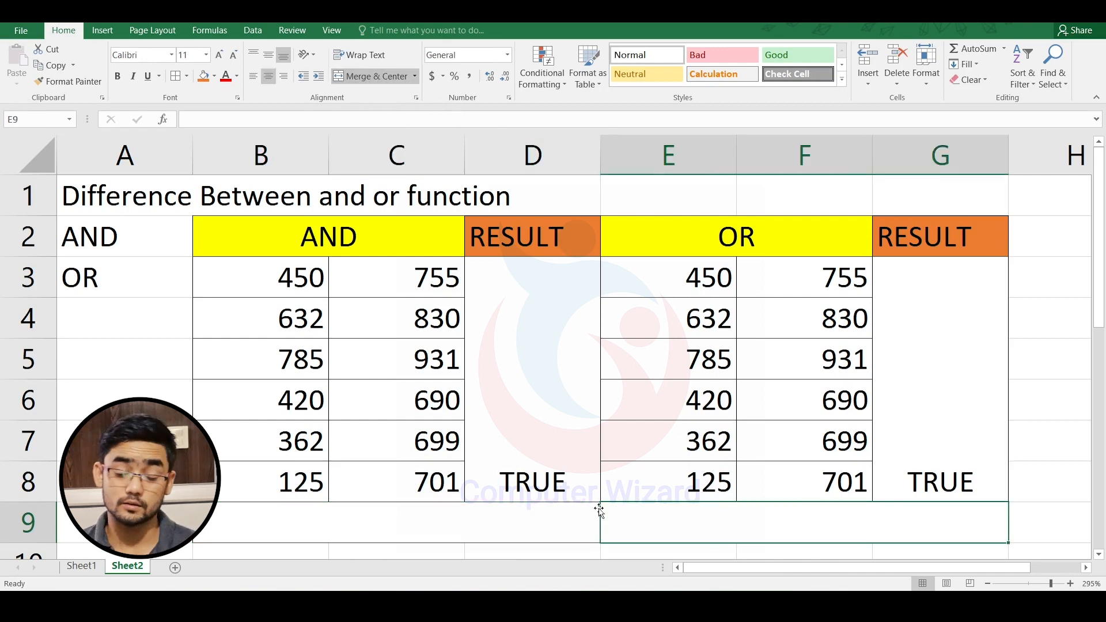
- Examine the AND and OR result cells D3 and G3 and the empty merged cells in row 9
{"action": "left_click", "coordinate": [561, 521]}
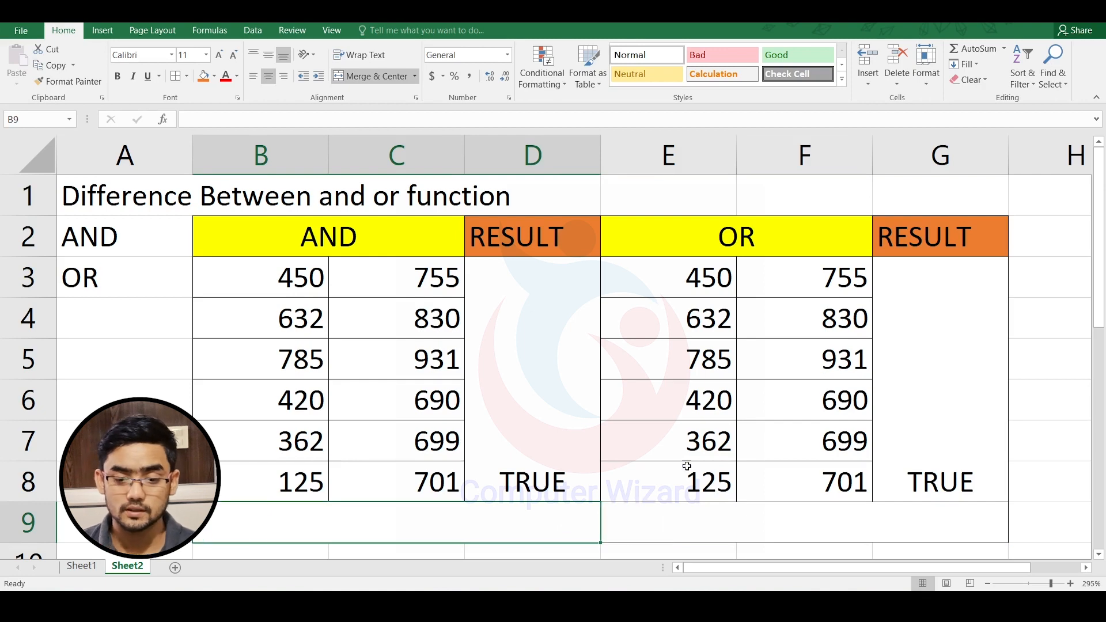
{"action": "left_click", "coordinate": [543, 399]}
{"action": "left_click", "coordinate": [960, 374]}
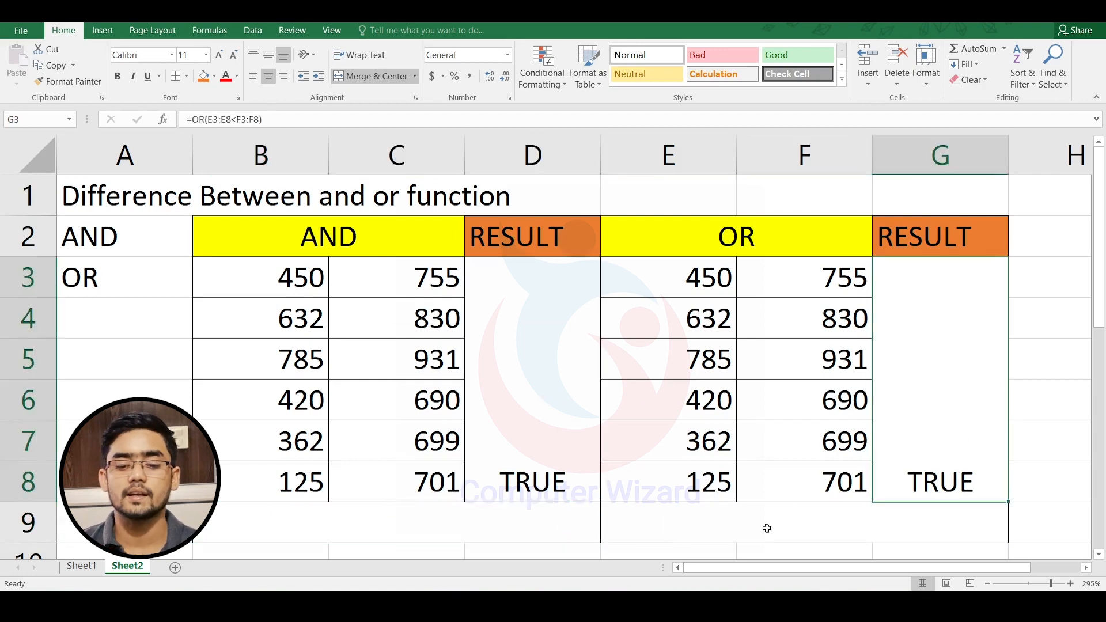
{"action": "left_click", "coordinate": [754, 539]}
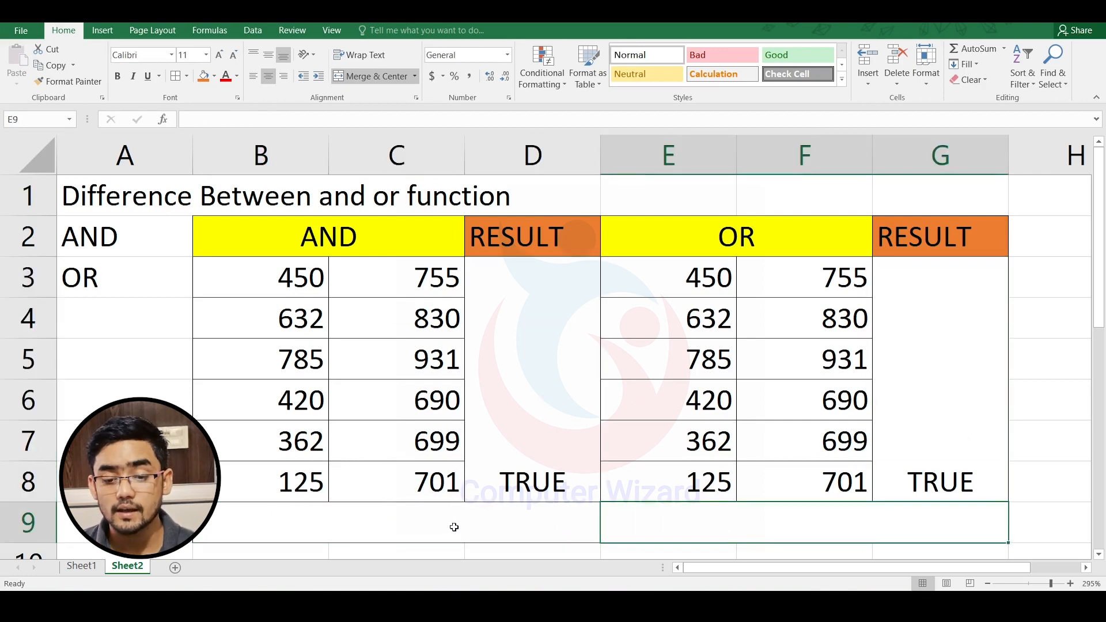
{"action": "left_click", "coordinate": [451, 521]}
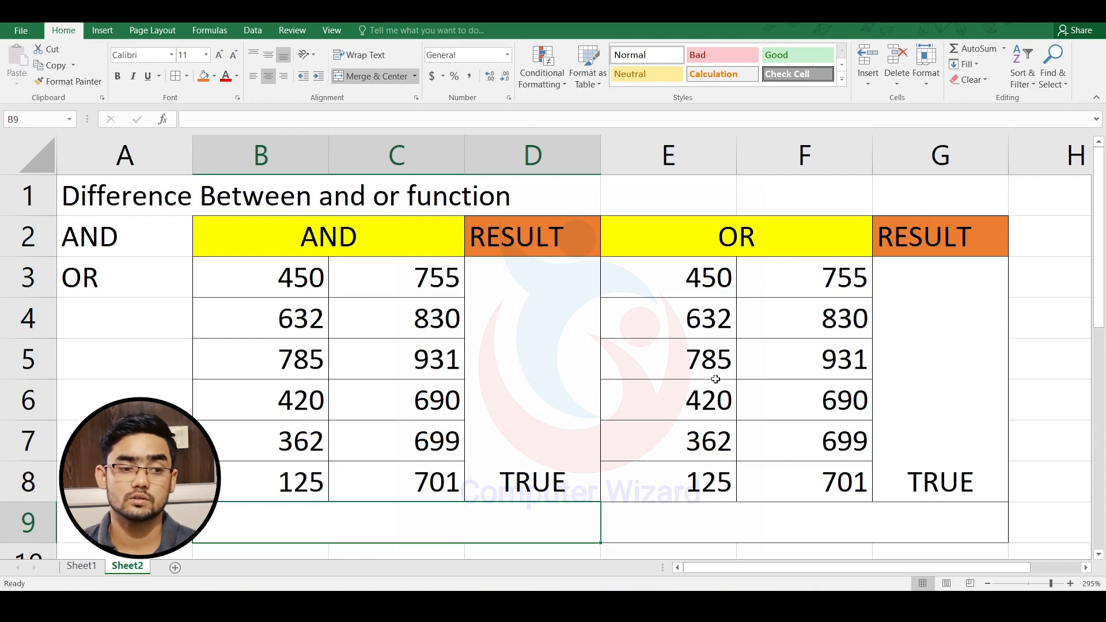
{"action": "left_click", "coordinate": [773, 520]}
{"action": "left_click", "coordinate": [578, 517]}
{"action": "left_click", "coordinate": [686, 520]}
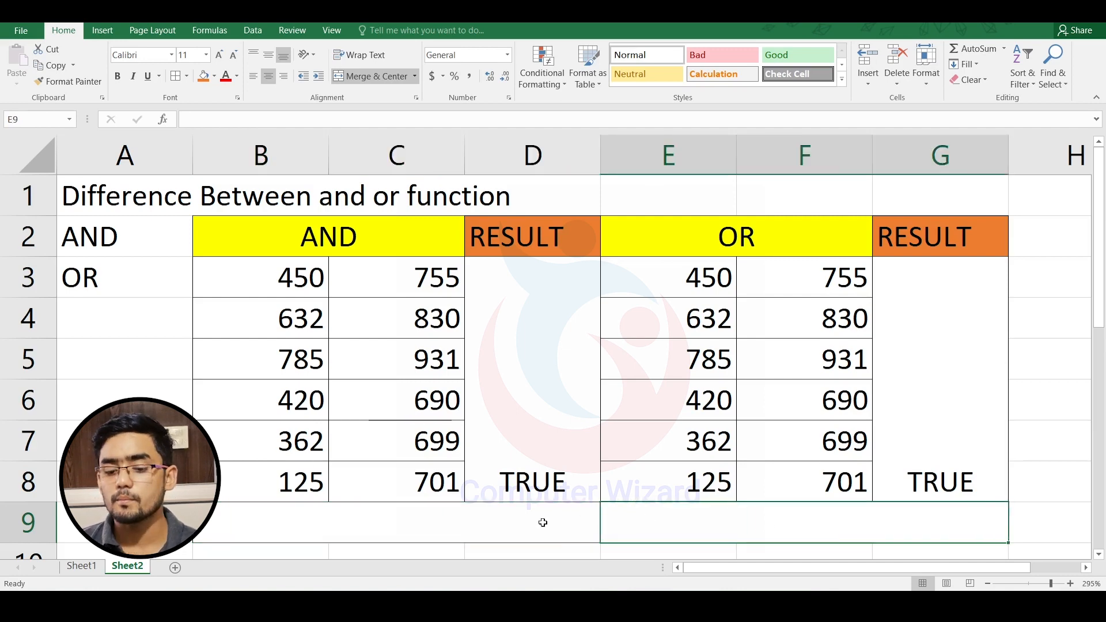
{"action": "left_click", "coordinate": [543, 523]}
{"action": "left_click", "coordinate": [700, 520]}
- Enter =AND(1+1=2,2>5) in the merged cell B9 below the AND section
{"action": "scroll", "coordinate": [586, 523], "scroll_direction": "down", "scroll_amount": 2}
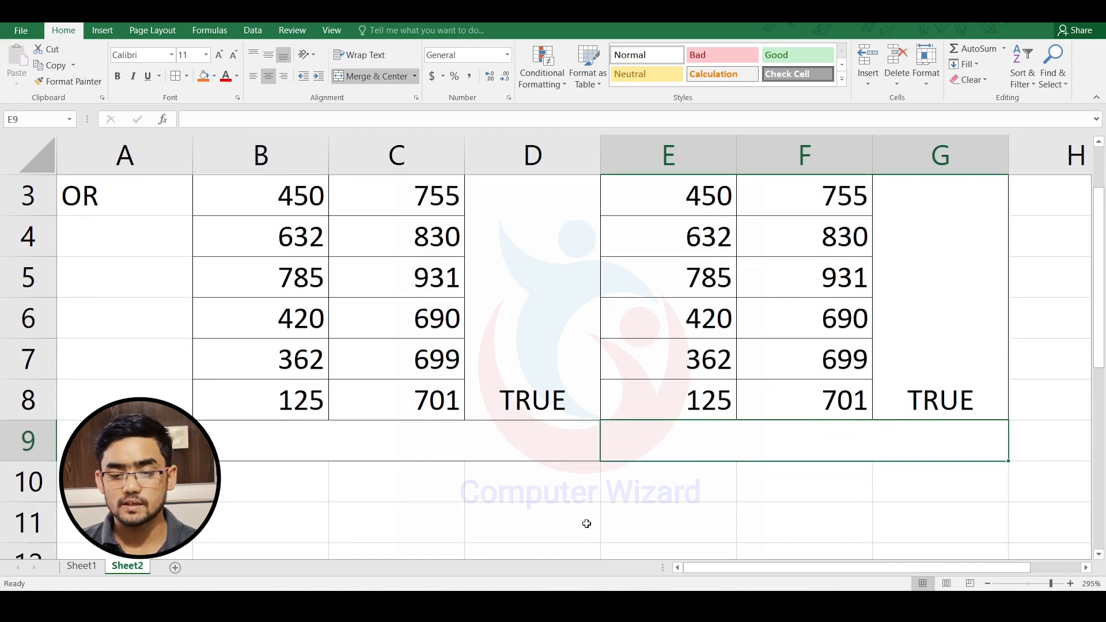
{"action": "scroll", "coordinate": [587, 524], "scroll_direction": "up", "scroll_amount": 1}
{"action": "left_click", "coordinate": [297, 521]}
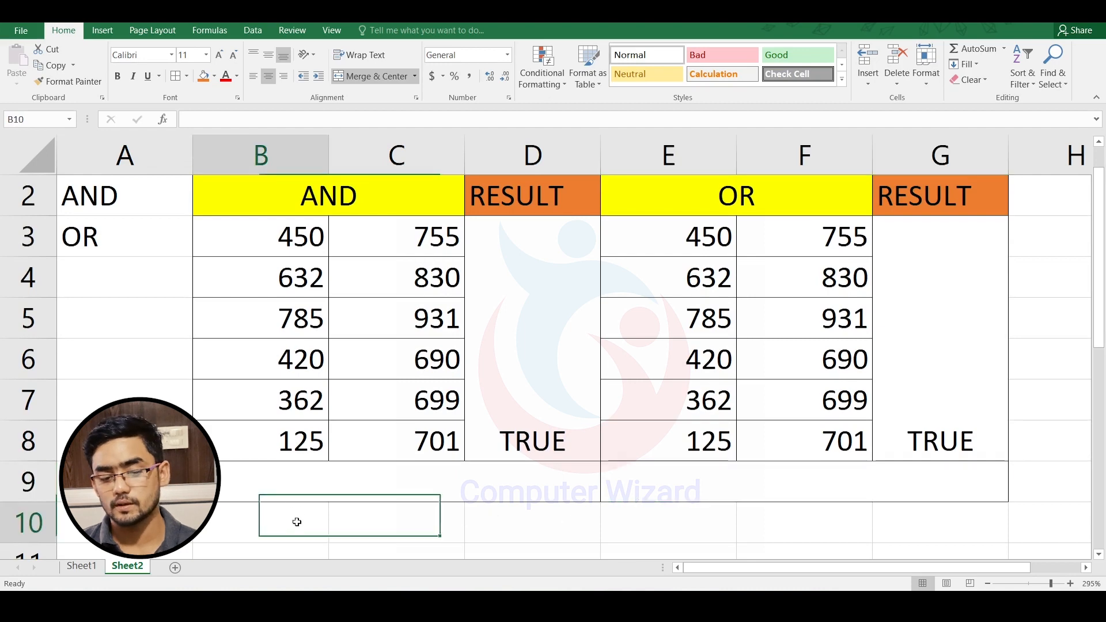
{"action": "scroll", "coordinate": [307, 523], "scroll_direction": "down", "scroll_amount": 2}
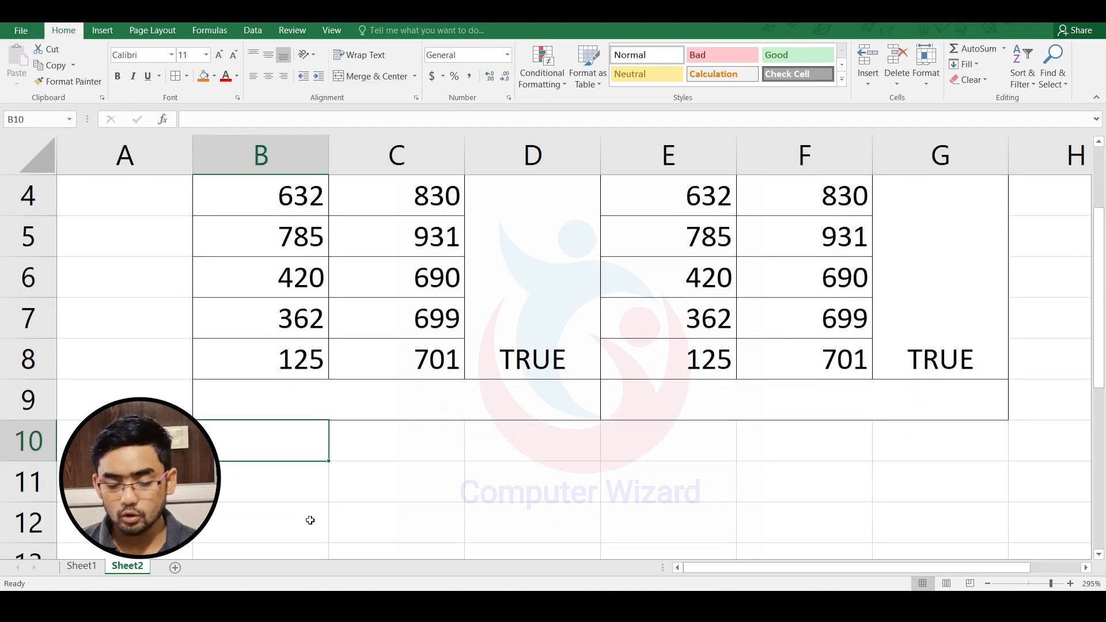
{"action": "key", "text": "Up"}
{"action": "type", "text": "=AND("}
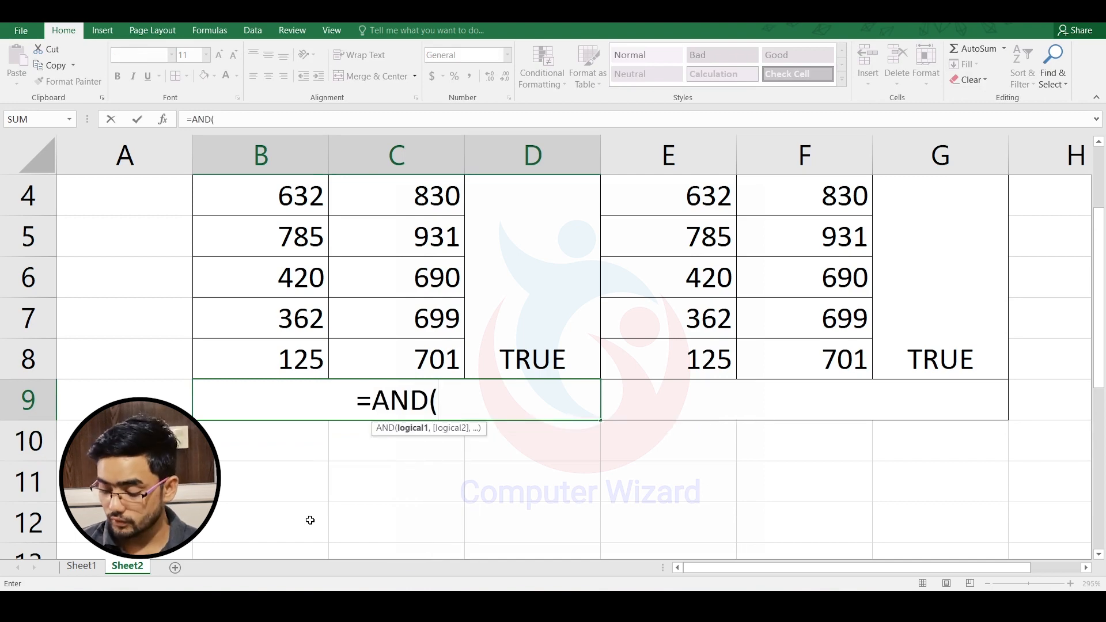
{"action": "type", "text": "1+1"}
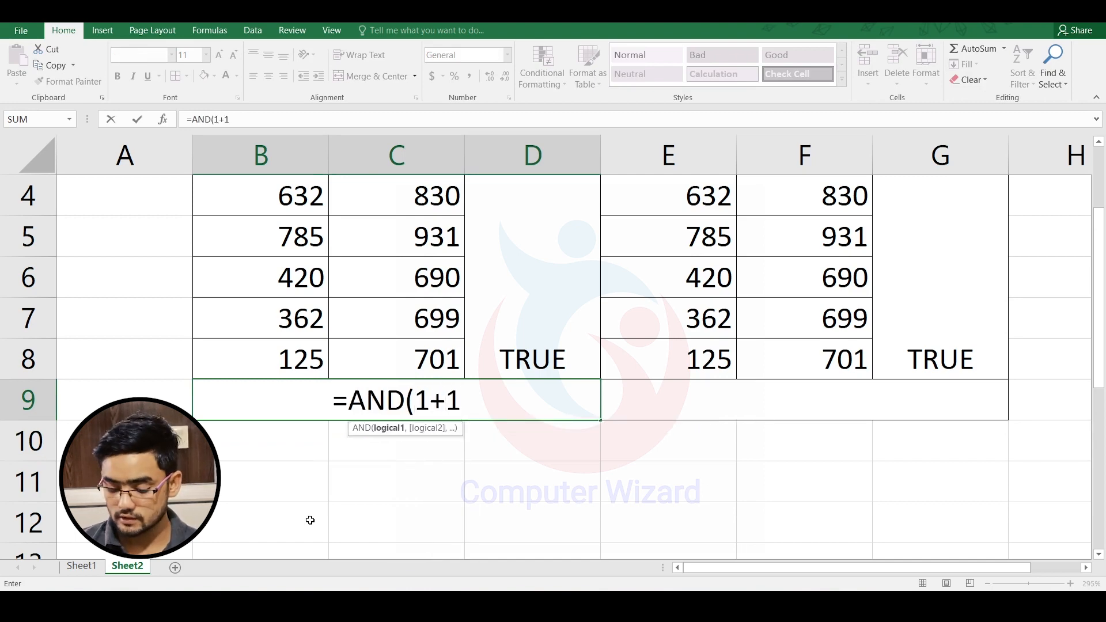
{"action": "type", "text": "=2"}
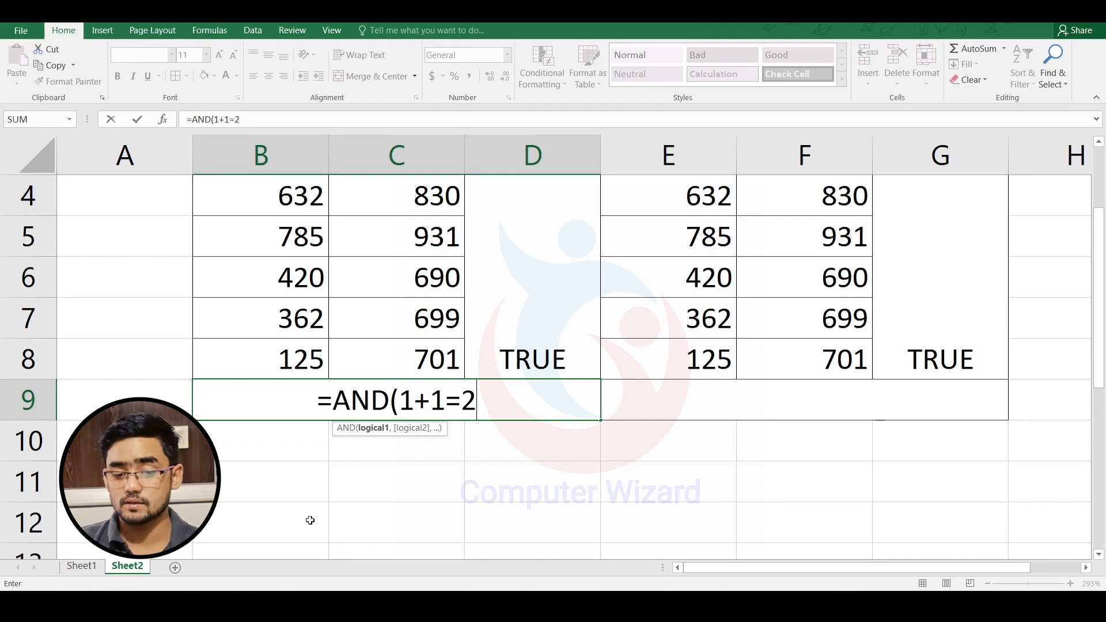
{"action": "type", "text": ","}
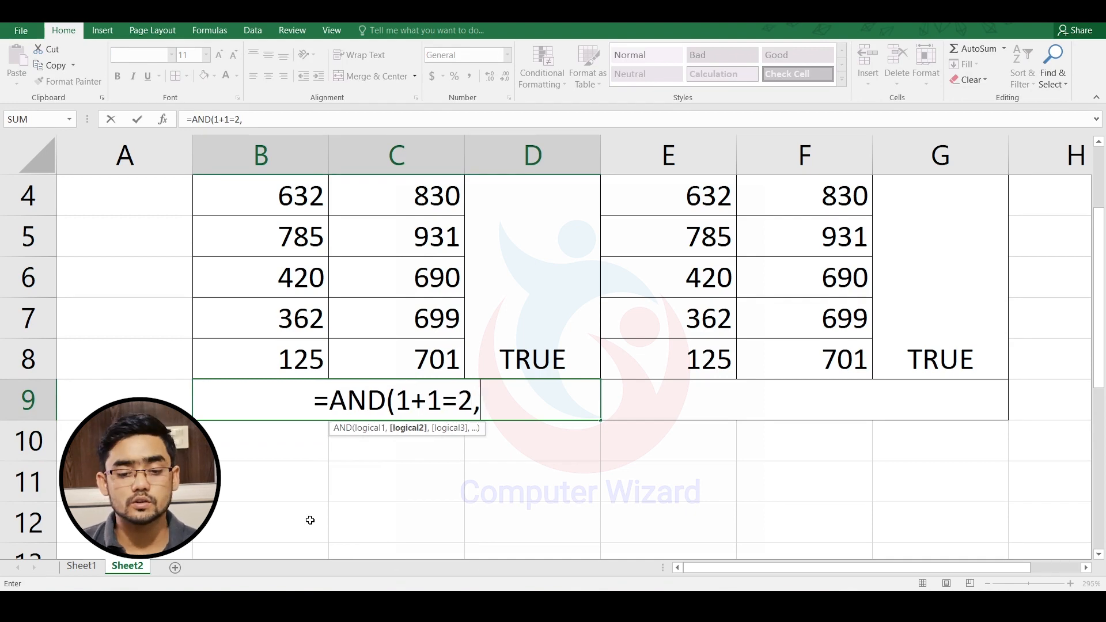
{"action": "type", "text": "2"}
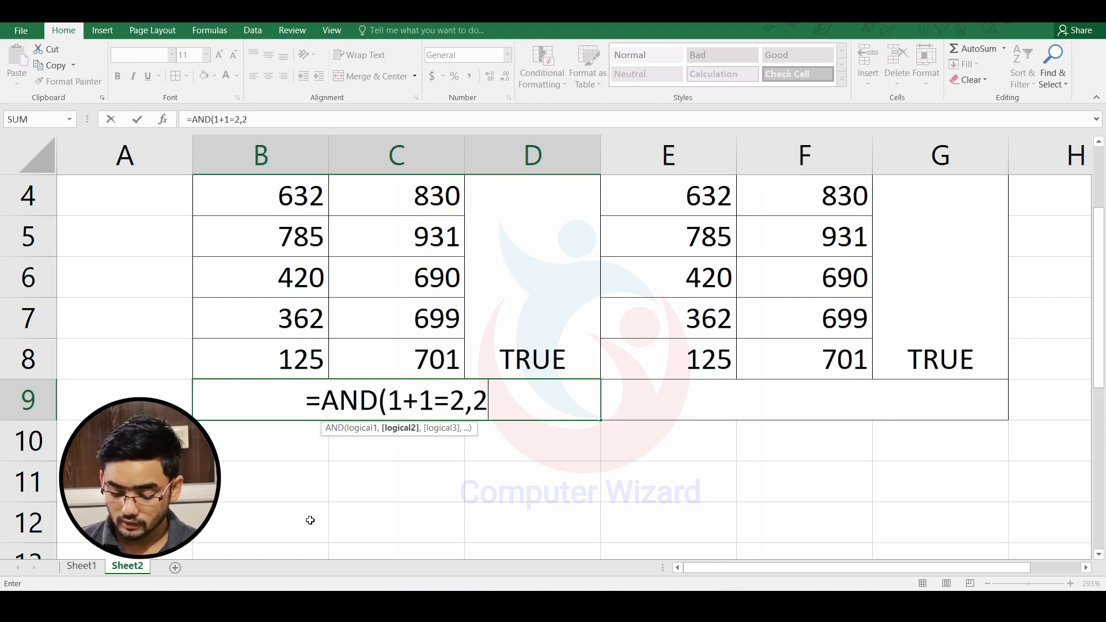
{"action": "type", "text": ">5"}
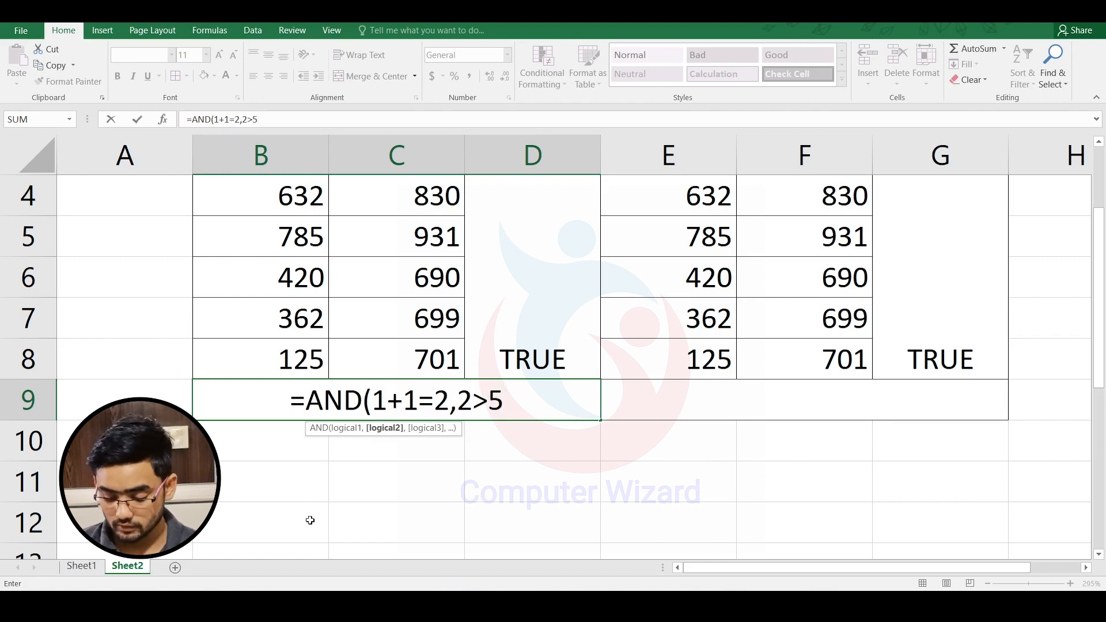
{"action": "type", "text": ")"}
{"action": "key", "text": "Return"}
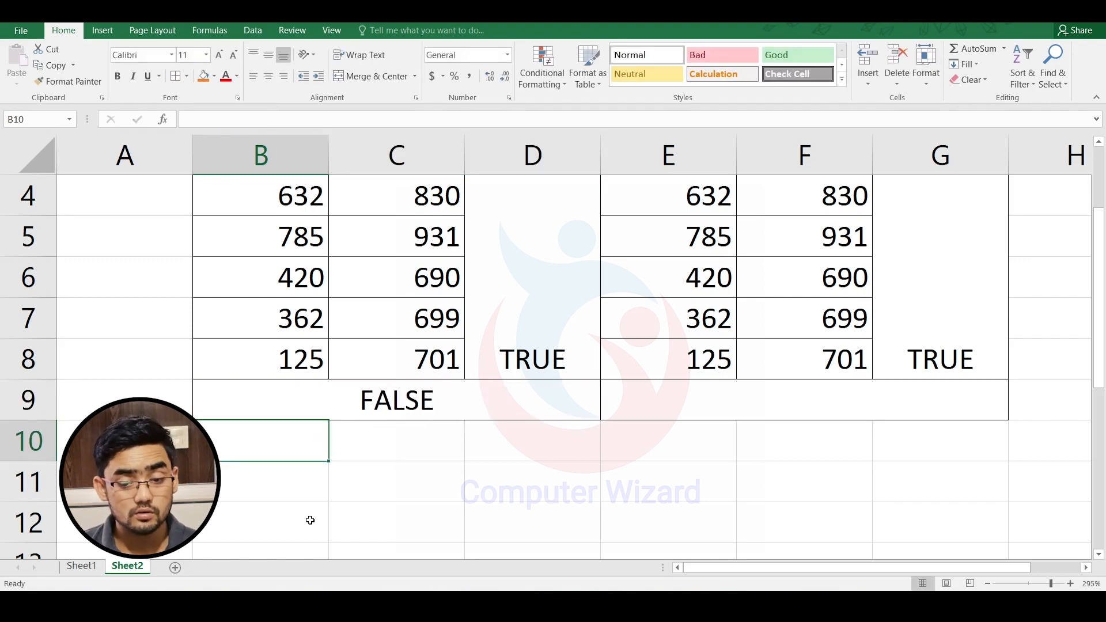
- Examine the two conditions, 1+1=2 and 2>5, inside the AND formula in merged cell B9
{"action": "key", "text": "Up"}
{"action": "scroll", "coordinate": [388, 509], "scroll_direction": "up", "scroll_amount": 1}
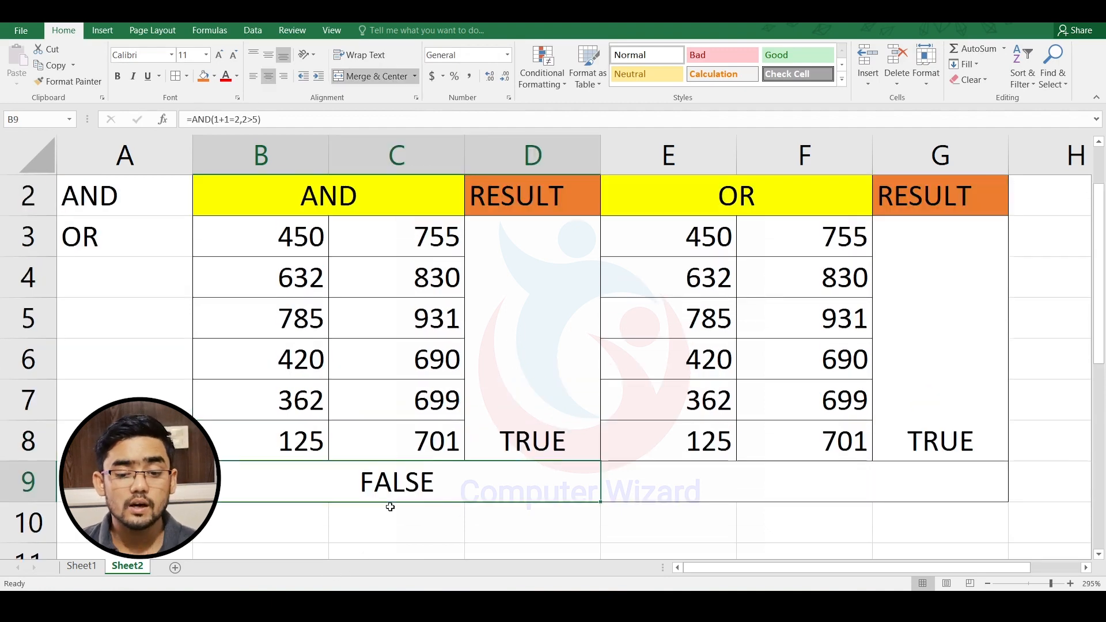
{"action": "key", "text": "F2"}
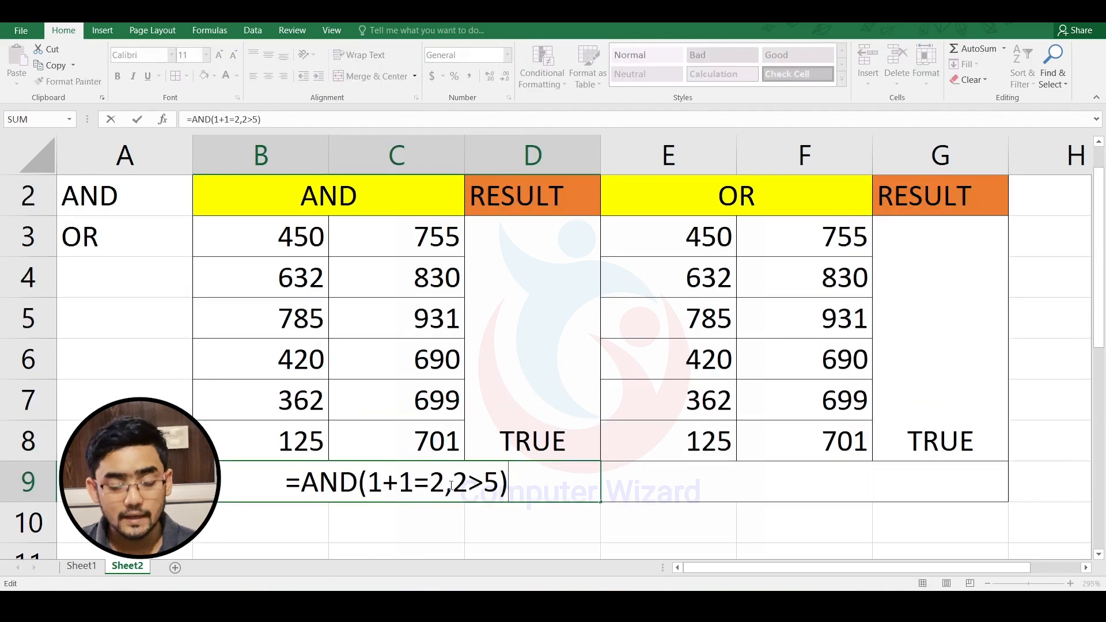
{"action": "left_click_drag", "start_coordinate": [445, 484], "coordinate": [367, 484]}
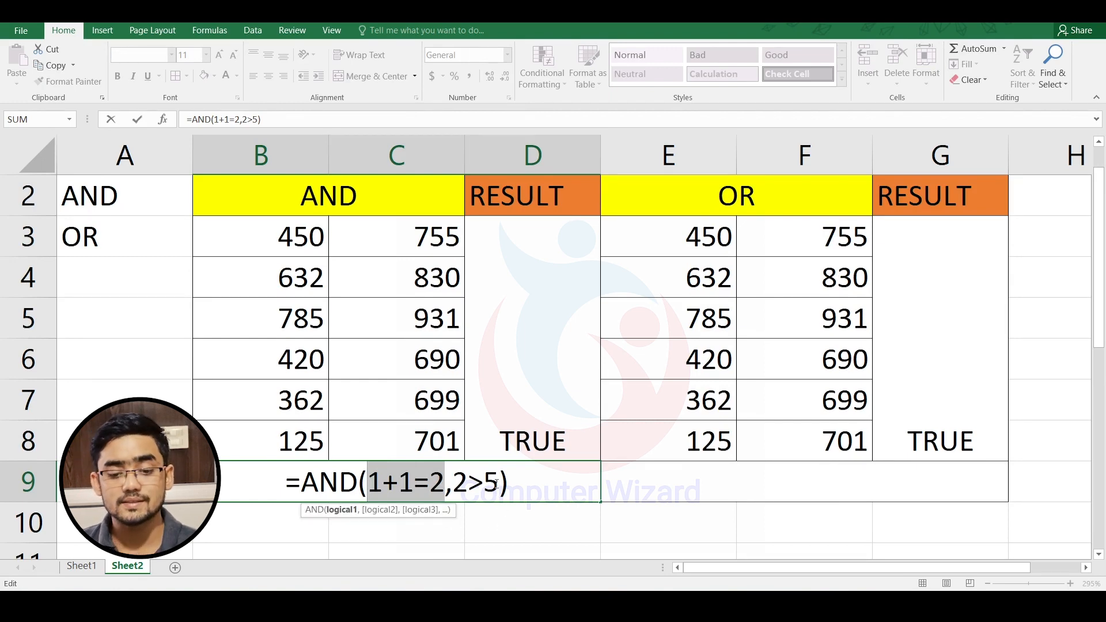
{"action": "left_click_drag", "start_coordinate": [498, 483], "coordinate": [453, 482]}
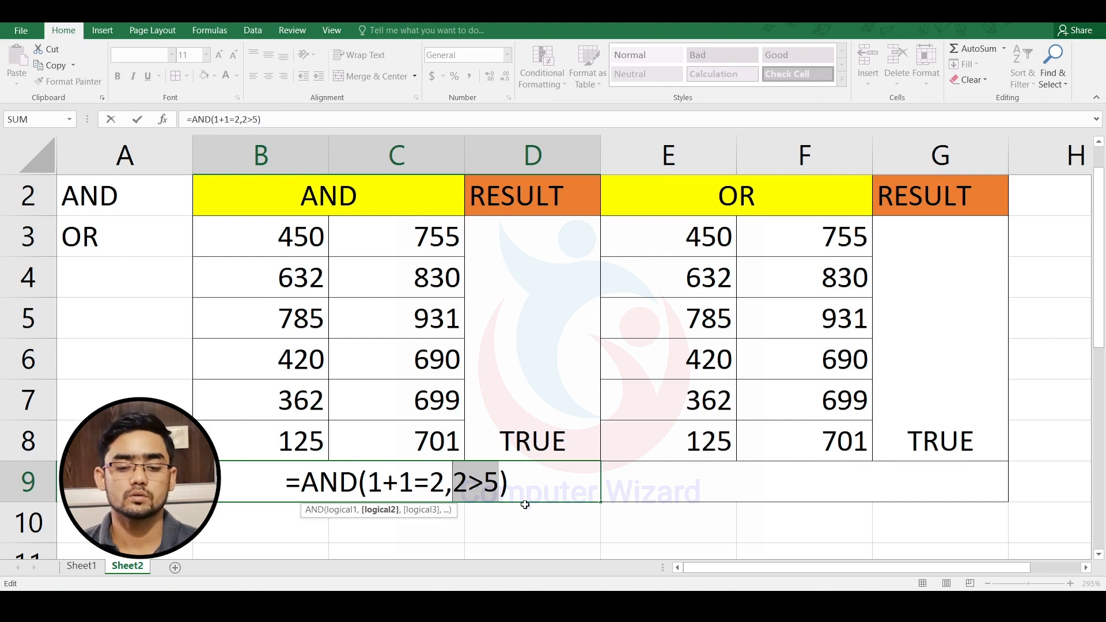
{"action": "key", "text": "Return"}
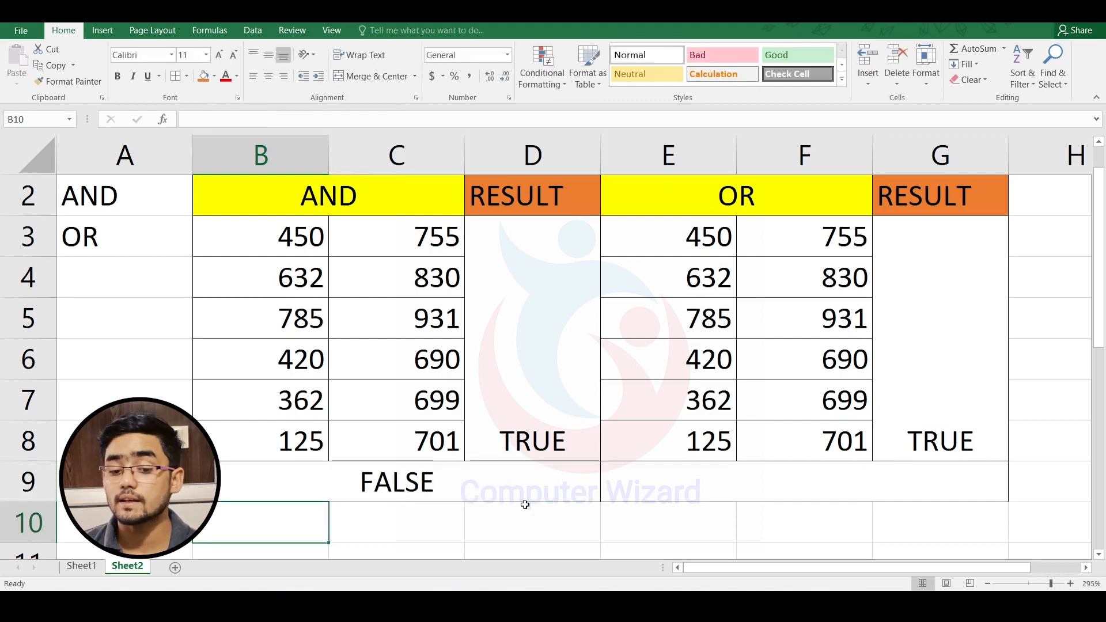
- Enter =OR(1+1=2,2>5) in the merged cell E9 below the OR section
{"action": "key", "text": "Up"}
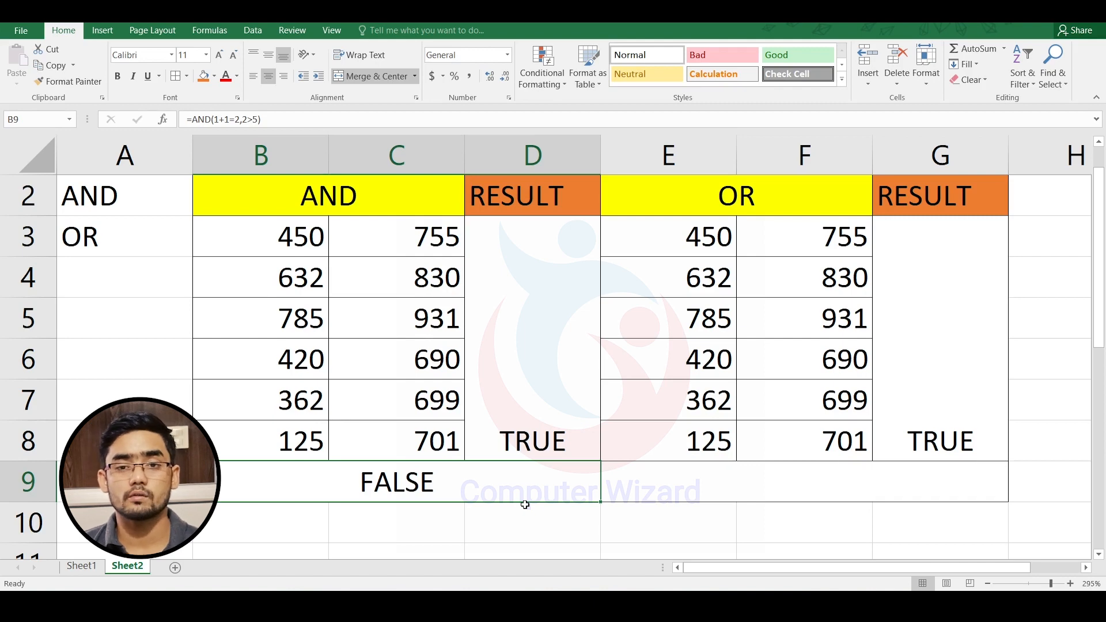
{"action": "key", "text": "Right"}
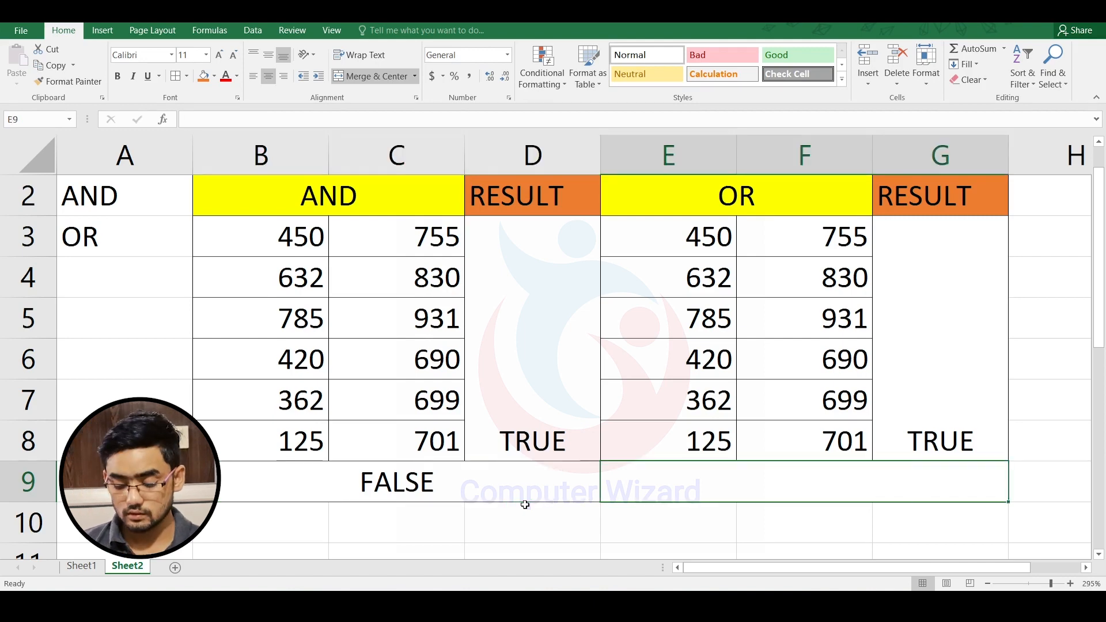
{"action": "type", "text": "="}
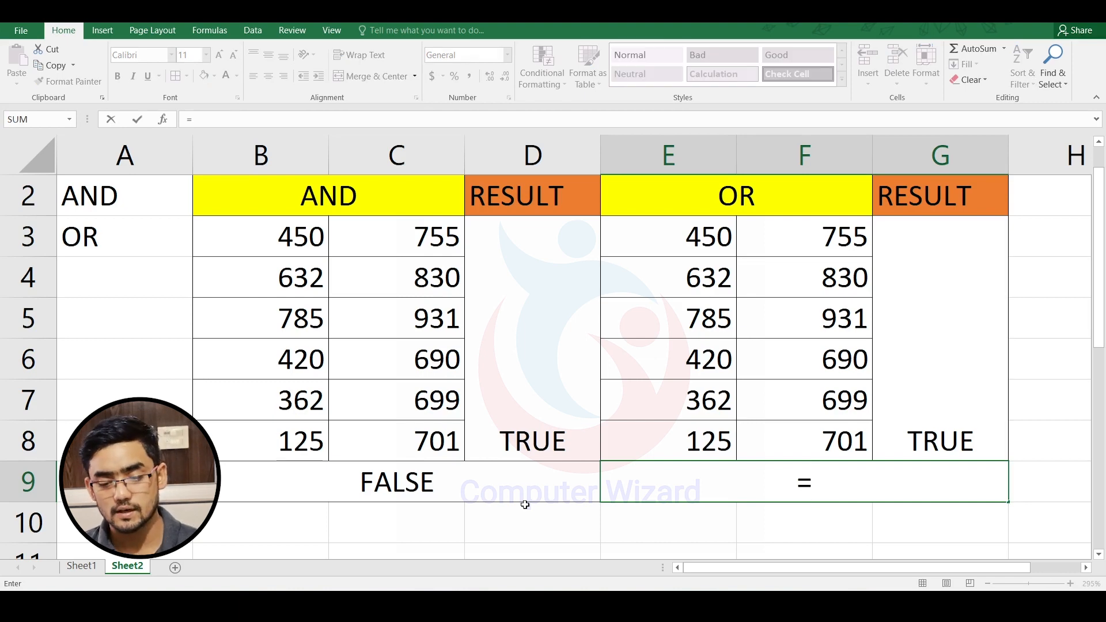
{"action": "type", "text": "OR("}
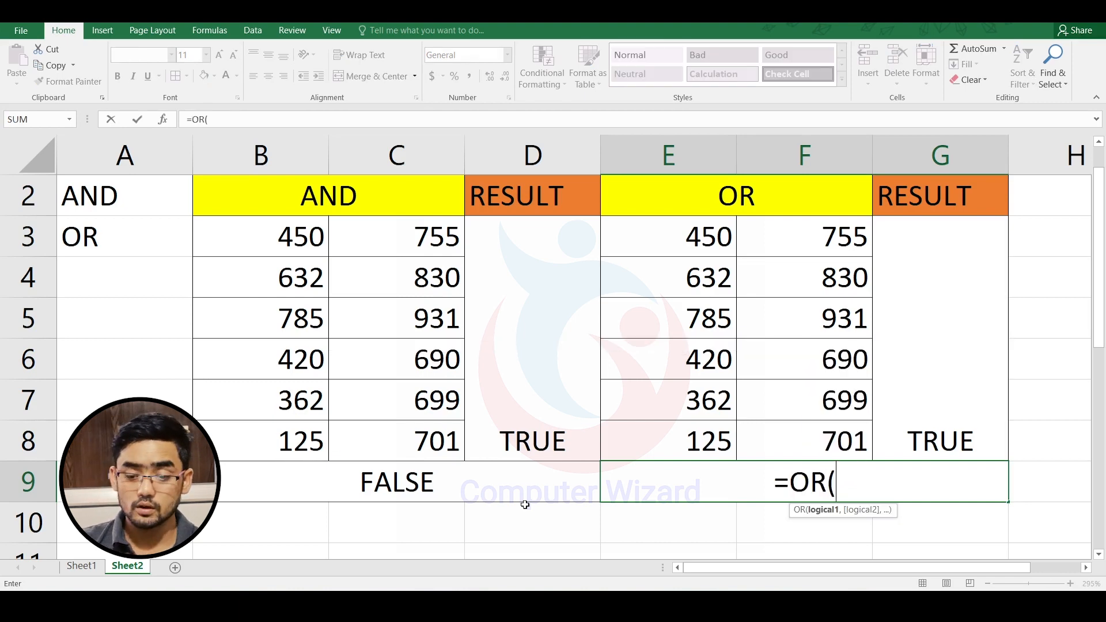
{"action": "type", "text": "1+"}
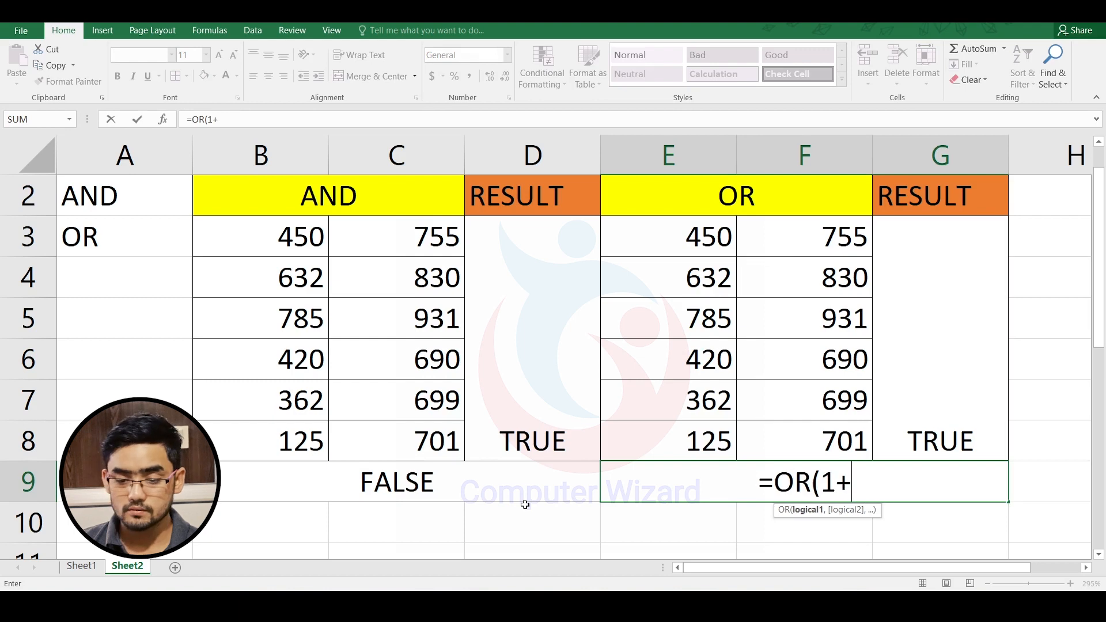
{"action": "type", "text": "1=2,"}
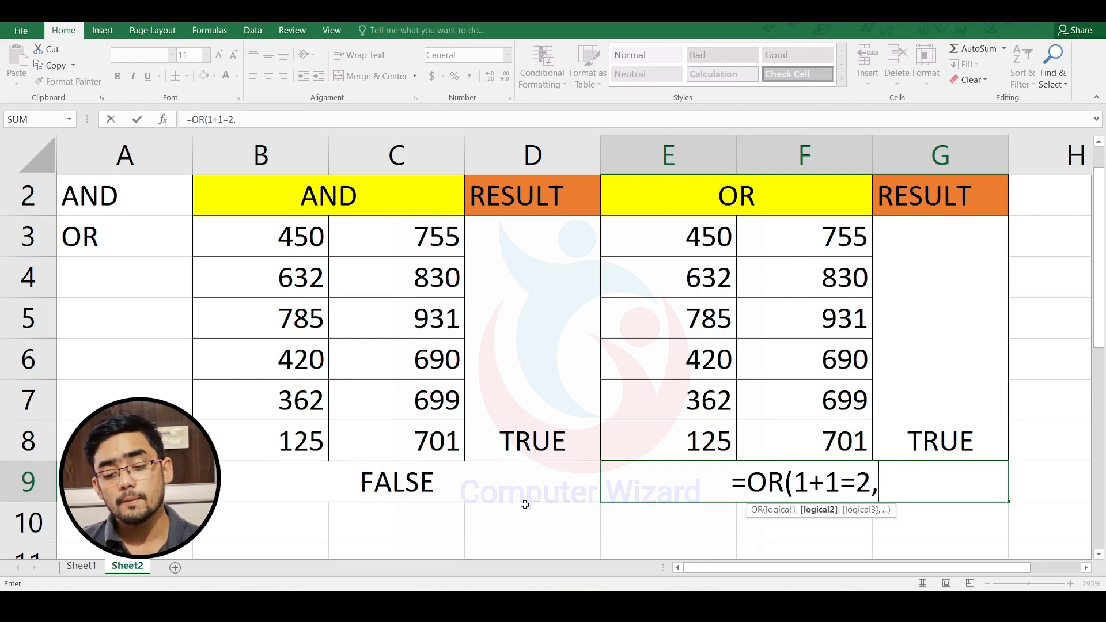
{"action": "type", "text": "2"}
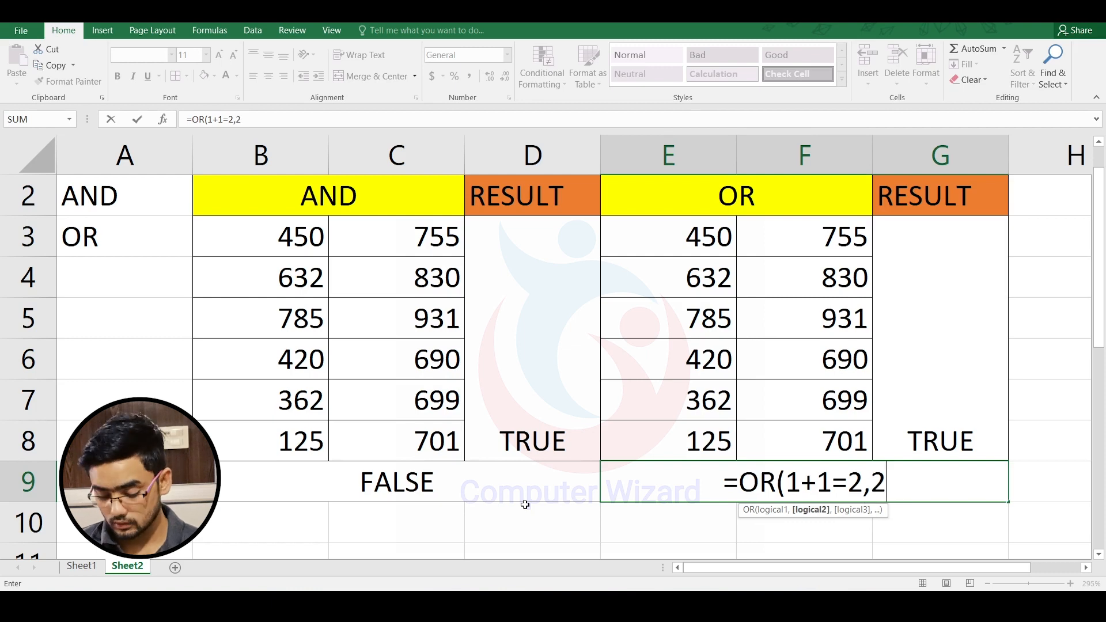
{"action": "type", "text": ">5"}
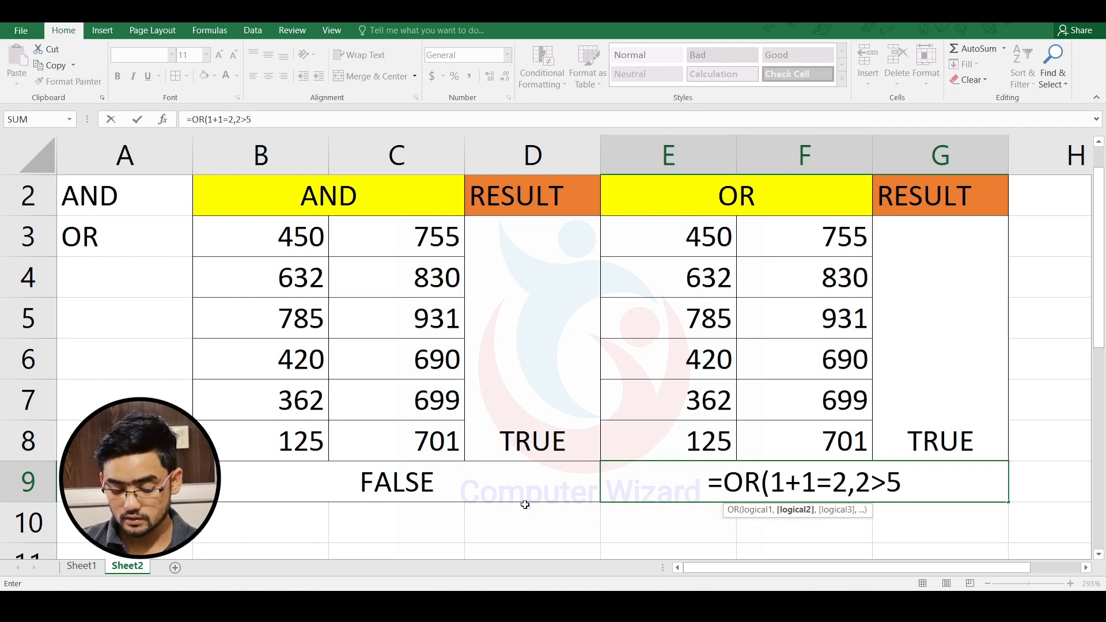
{"action": "type", "text": ")"}
{"action": "key", "text": "Return"}
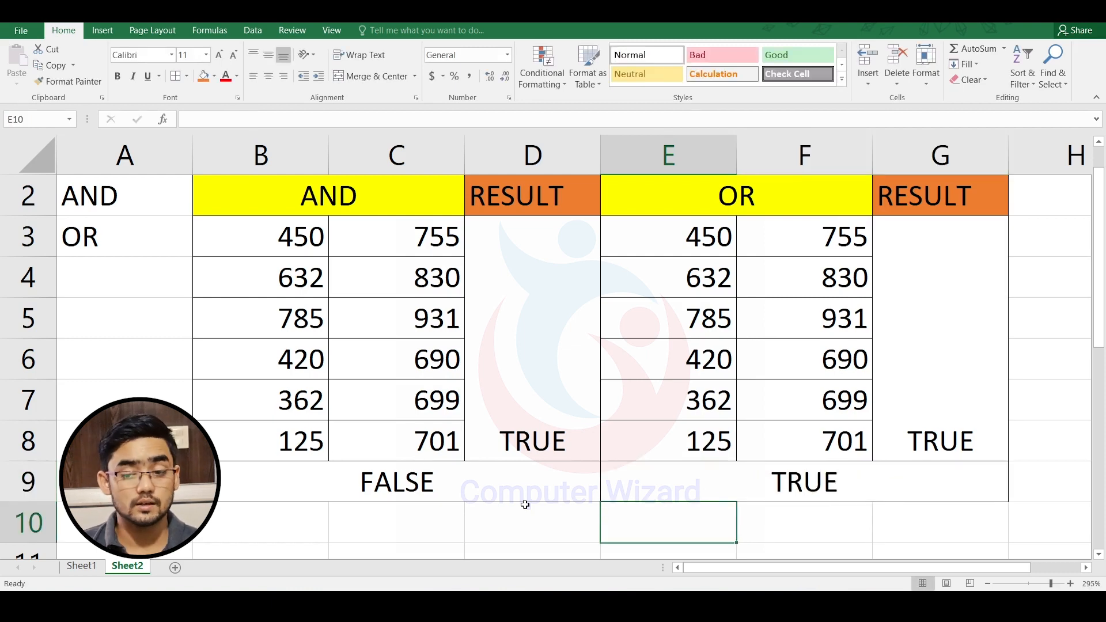
- Replace the conditions of the OR formula in merged cell E9 so that it is =OR(10=10,20=30)
{"action": "key", "text": "Up"}
{"action": "key", "text": "Right"}
{"action": "key", "text": "Up"}
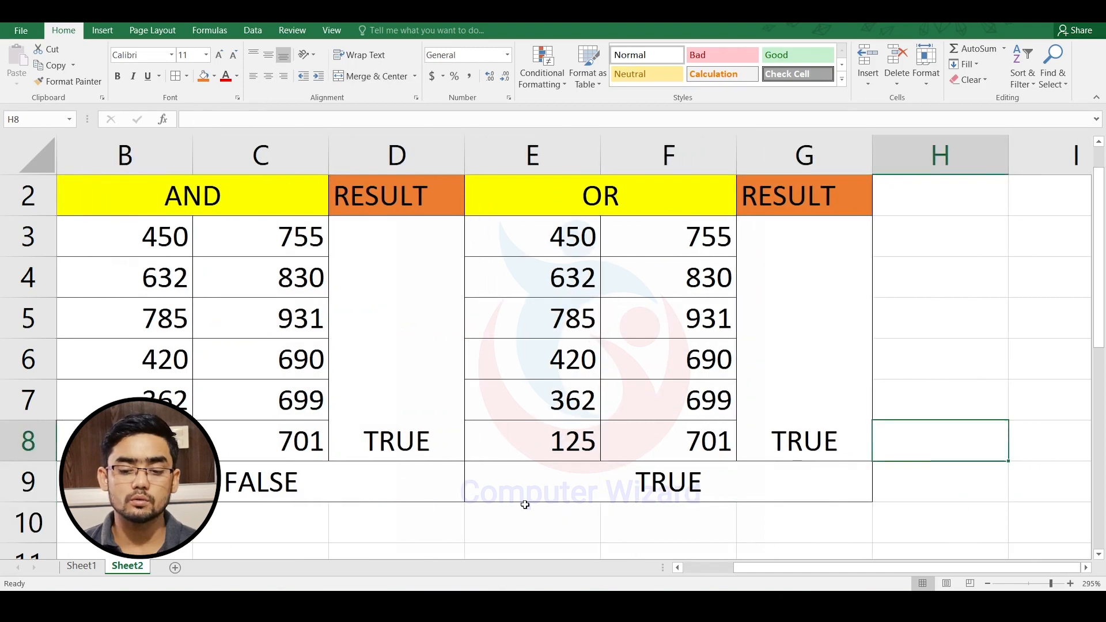
{"action": "key", "text": "Left"}
{"action": "key", "text": "Down"}
{"action": "key", "text": "Left"}
{"action": "key", "text": "Right"}
{"action": "key", "text": "F2"}
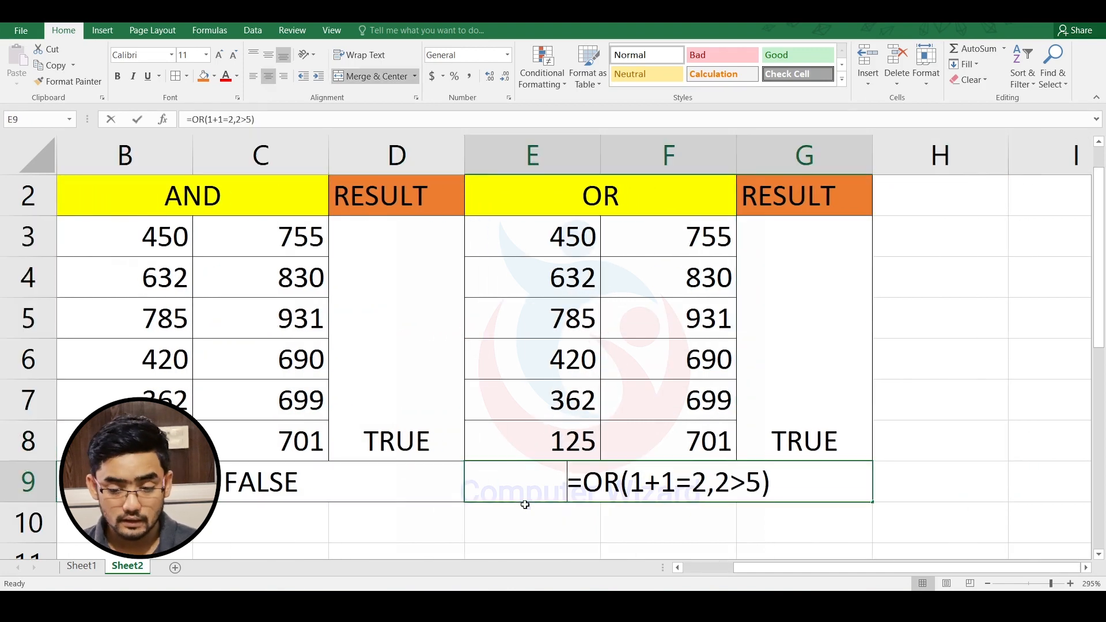
{"action": "key", "text": "BackSpace"}
{"action": "key", "text": "BackSpace"}
{"action": "key", "text": "BackSpace"}
{"action": "key", "text": "BackSpace"}
{"action": "key", "text": "BackSpace"}
{"action": "key", "text": "BackSpace"}
{"action": "key", "text": "BackSpace"}
{"action": "key", "text": "BackSpace"}
{"action": "key", "text": "BackSpace"}
{"action": "key", "text": "BackSpace"}
{"action": "key", "text": "BackSpace"}
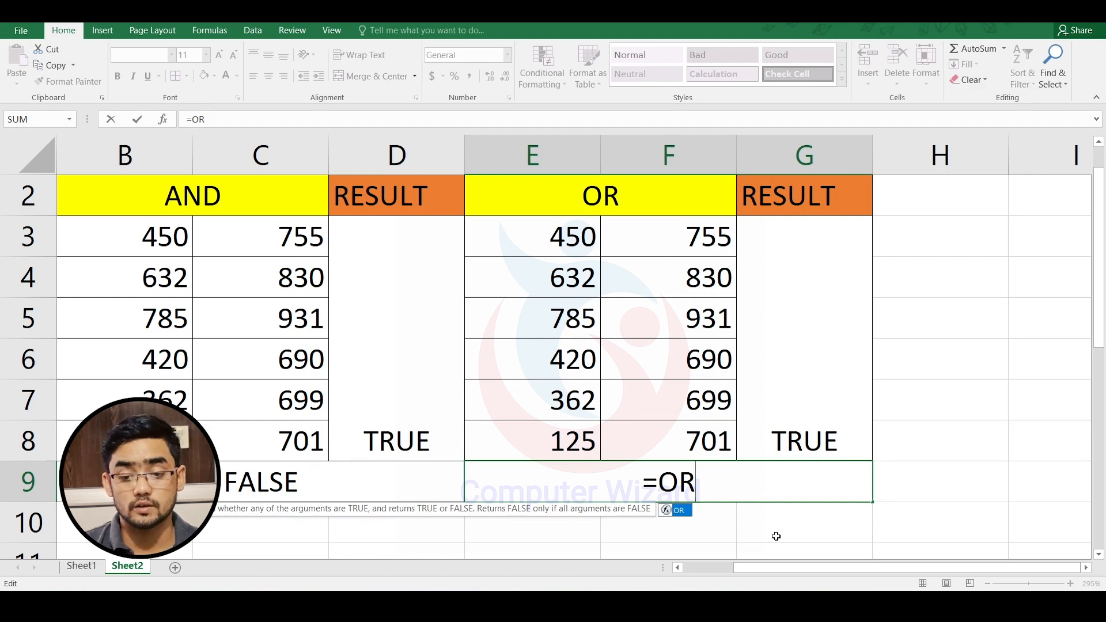
{"action": "type", "text": "("}
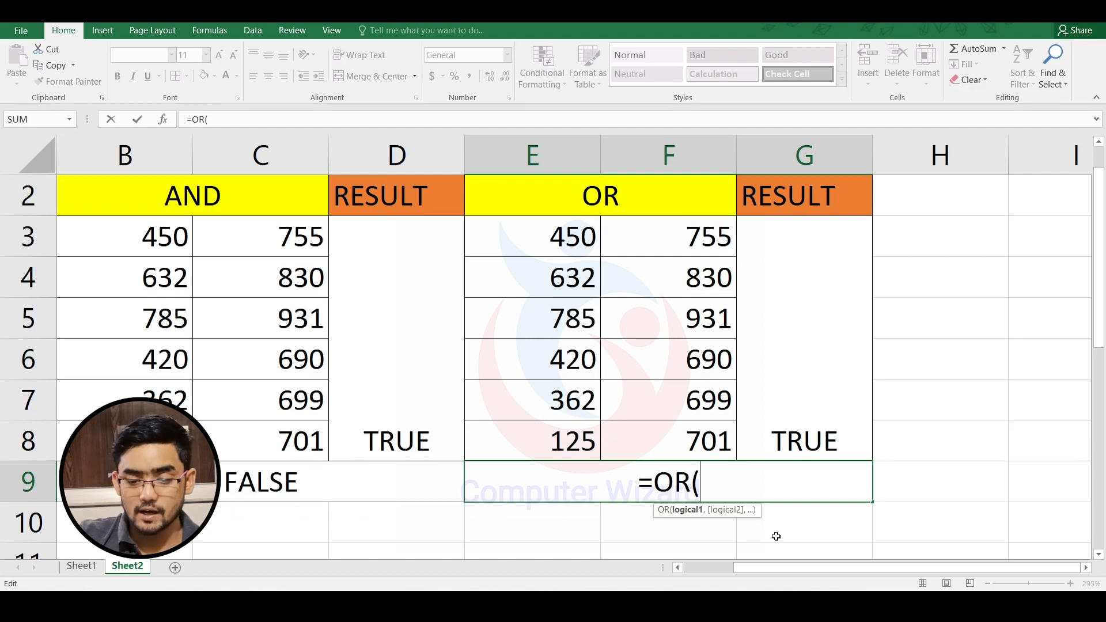
{"action": "type", "text": "10"}
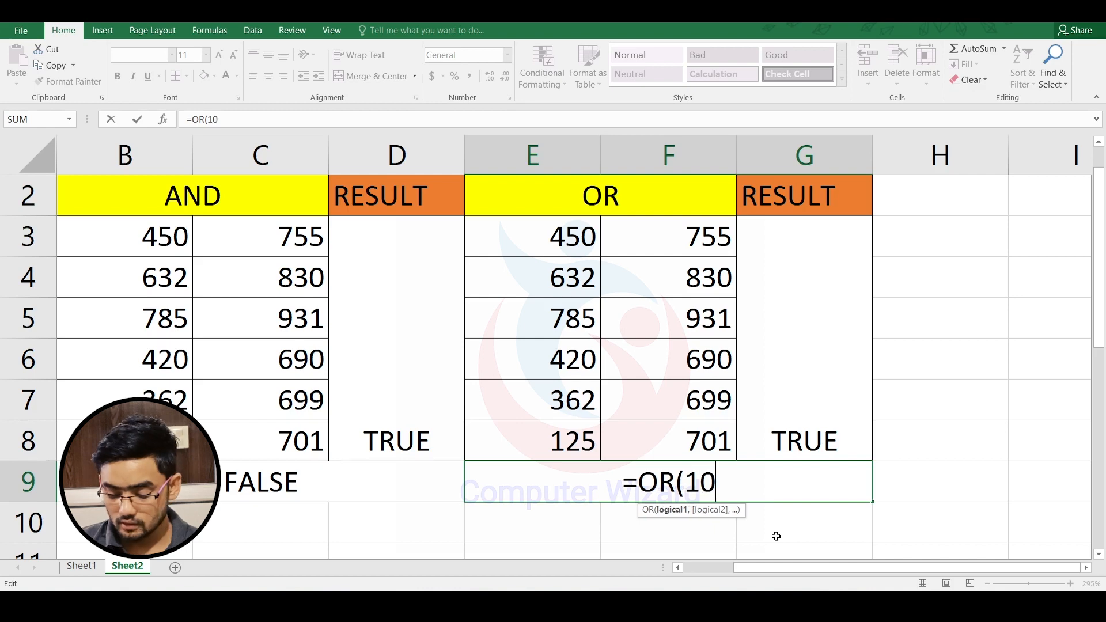
{"action": "type", "text": "=10"}
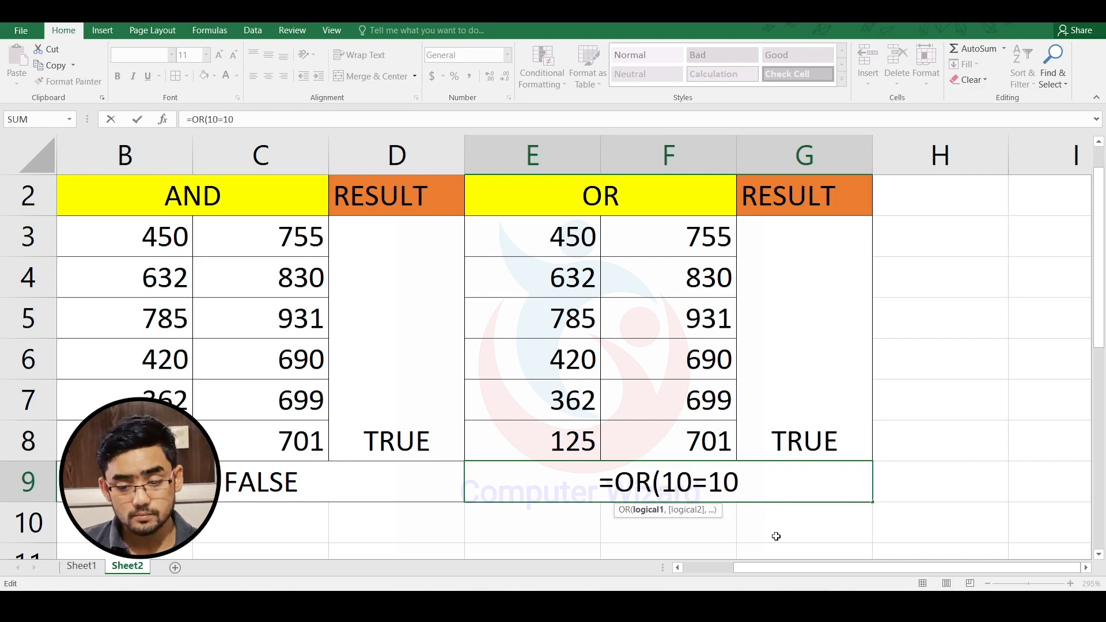
{"action": "type", "text": ",20"}
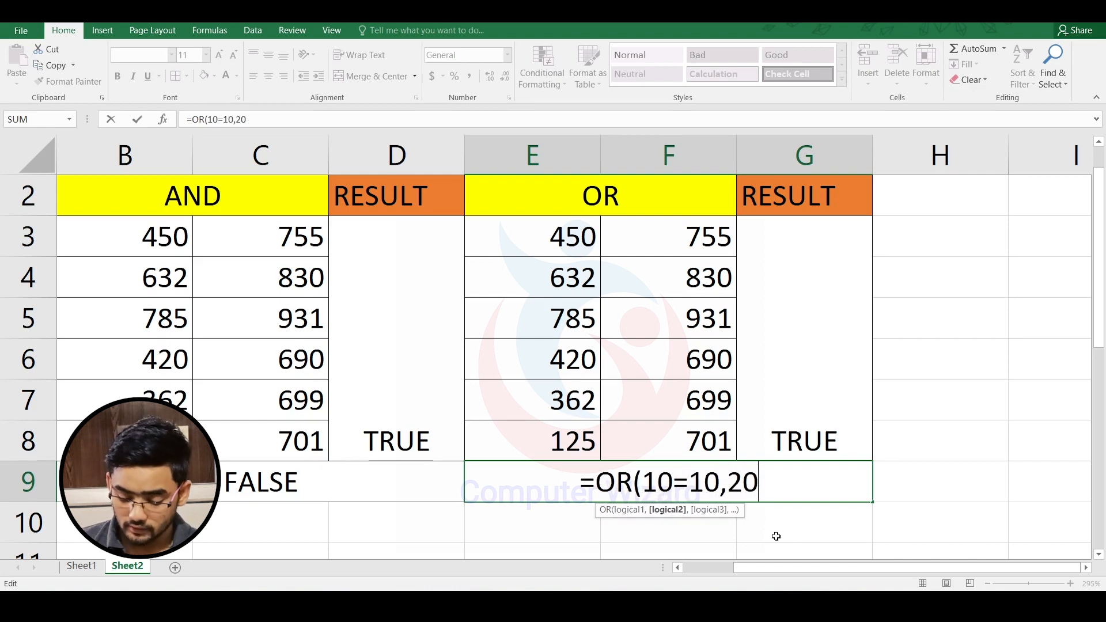
{"action": "type", "text": "=30)"}
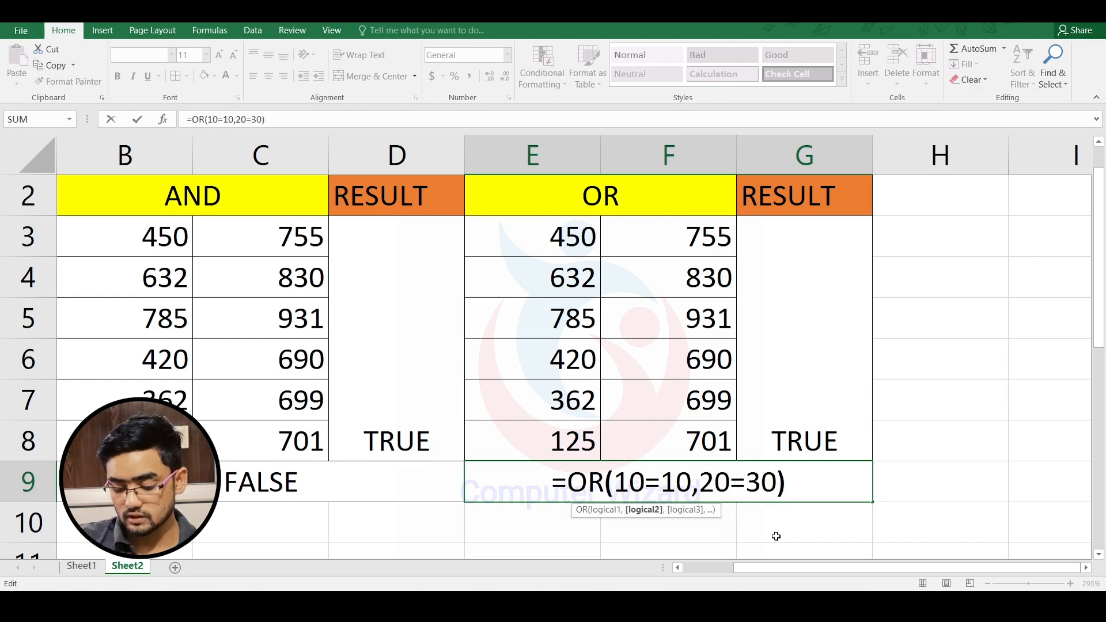
{"action": "key", "text": "Return"}
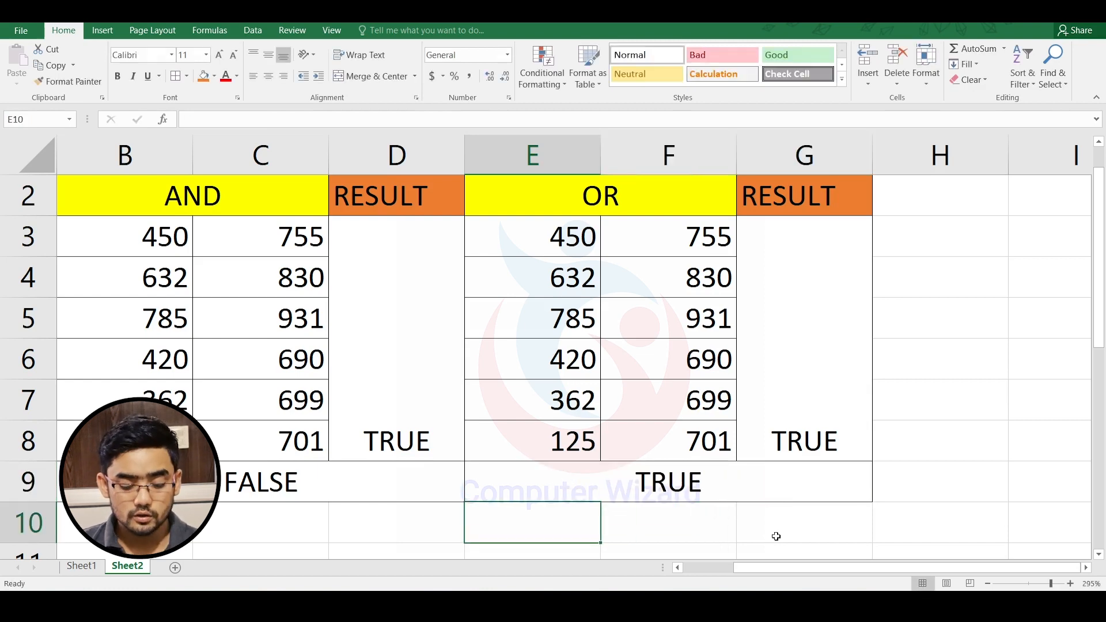
- Review the conditions of the E9 formula and the complete AND and OR comparison table from column A
{"action": "key", "text": "Up"}
{"action": "key", "text": "F2"}
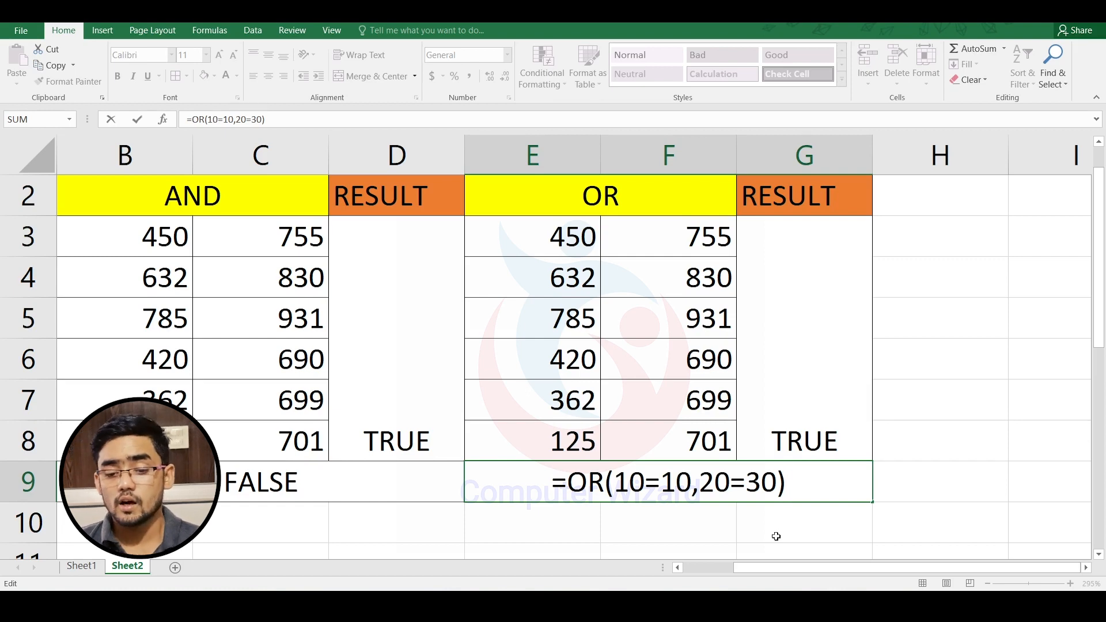
{"action": "key", "text": "Return"}
{"action": "scroll", "coordinate": [776, 536], "scroll_direction": "up", "scroll_amount": 1}
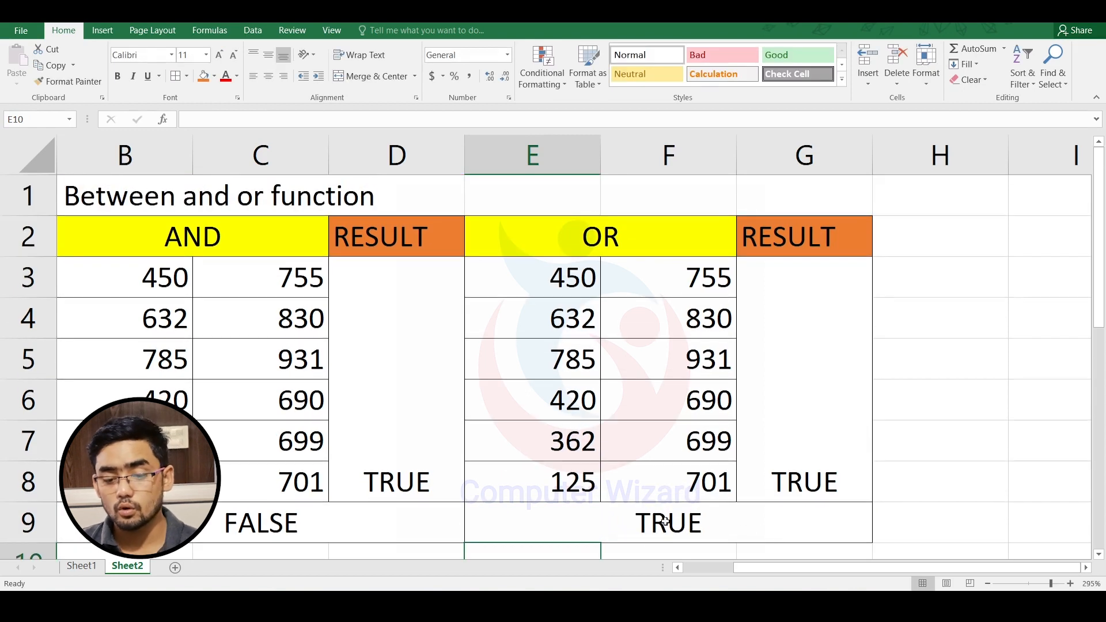
{"action": "left_click_drag", "start_coordinate": [819, 569], "coordinate": [765, 568]}
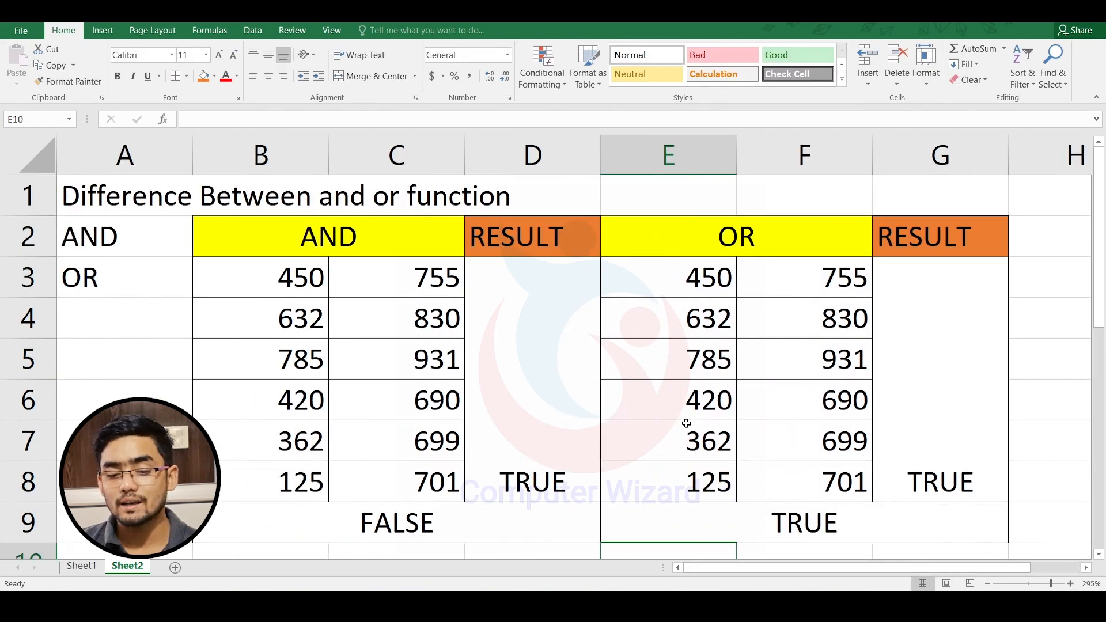